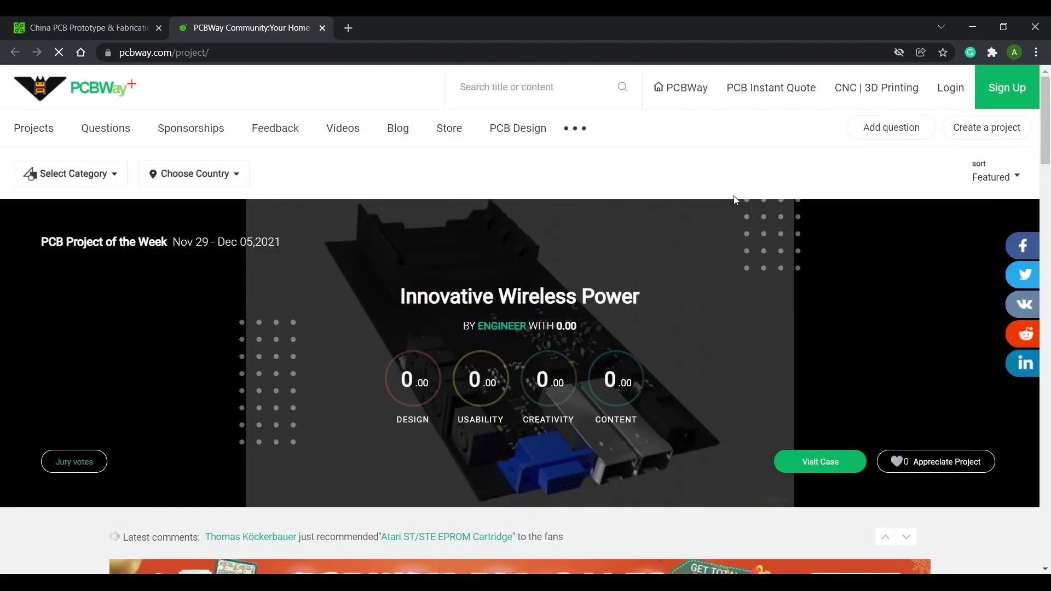
Scroll the PCBWay projects page past Projects of the week to the Nominees section.
{"action": "scroll", "coordinate": [734, 200], "scroll_direction": "down", "scroll_amount": 10}
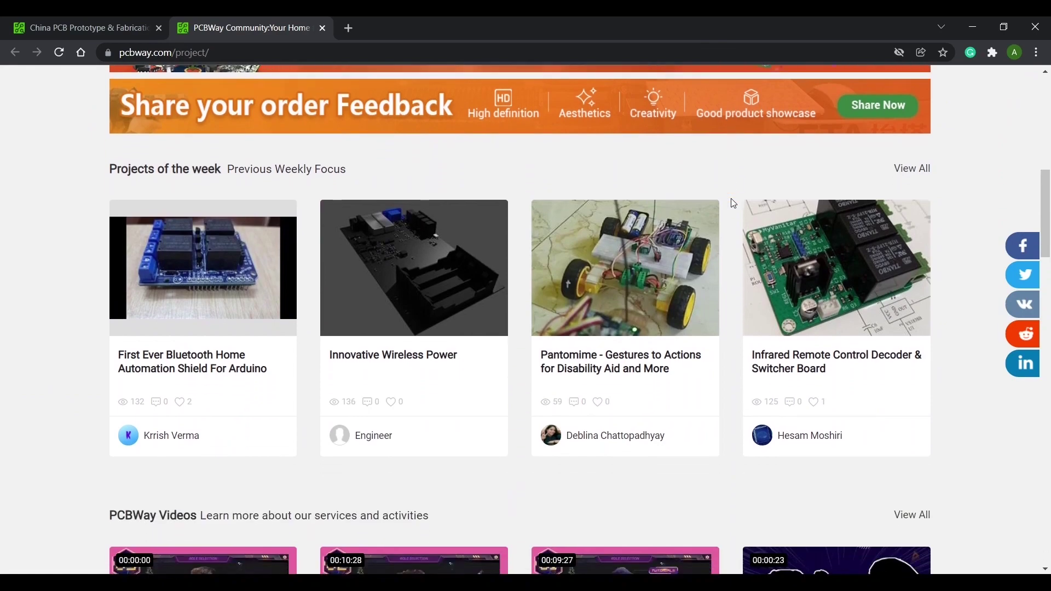
{"action": "scroll", "coordinate": [730, 199], "scroll_direction": "down", "scroll_amount": 10}
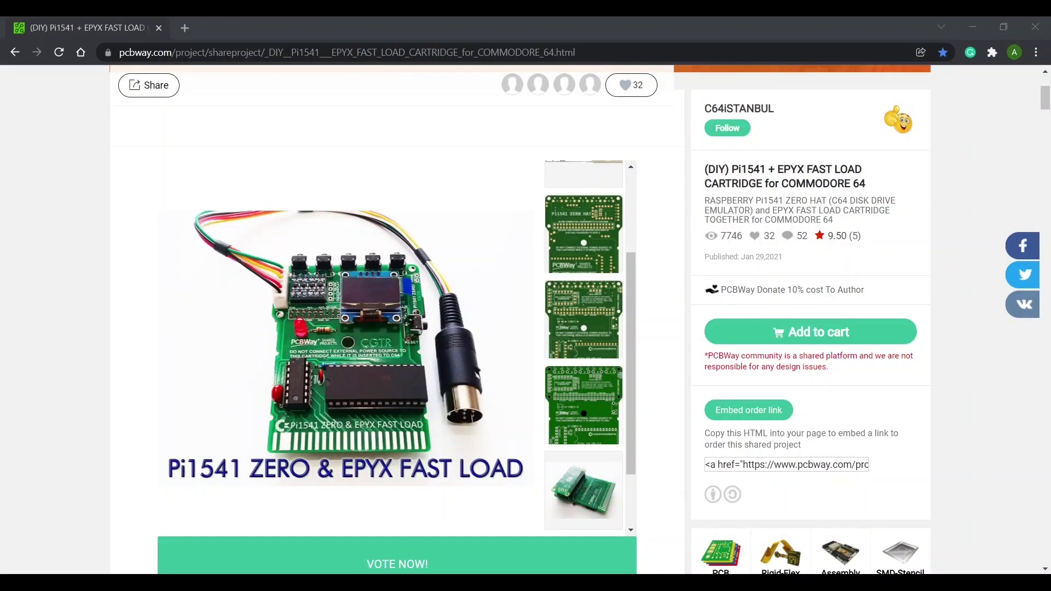
Download Epyx_FastLoad_1984_v2_ROMS.zip from the archive.org link in the project description.
{"action": "scroll", "coordinate": [675, 307], "scroll_direction": "down", "scroll_amount": 9}
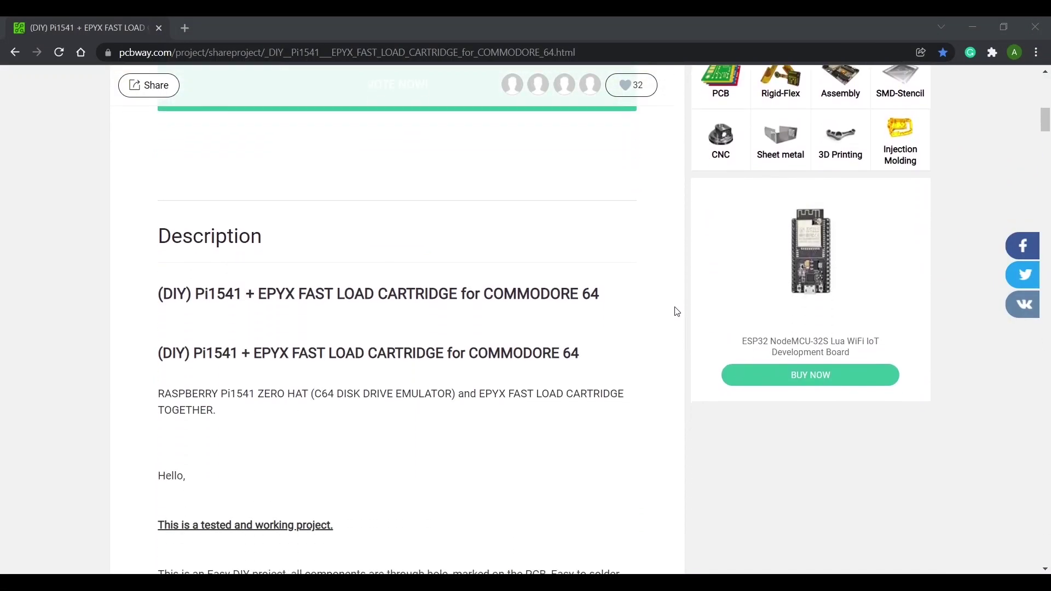
{"action": "scroll", "coordinate": [677, 312], "scroll_direction": "down", "scroll_amount": 9}
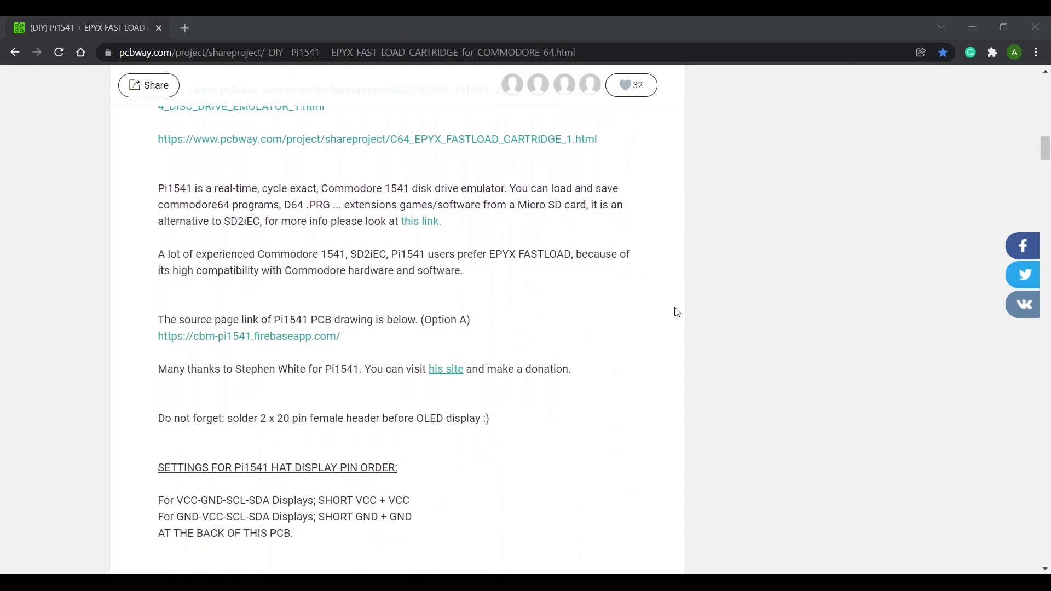
{"action": "scroll", "coordinate": [677, 312], "scroll_direction": "down", "scroll_amount": 10}
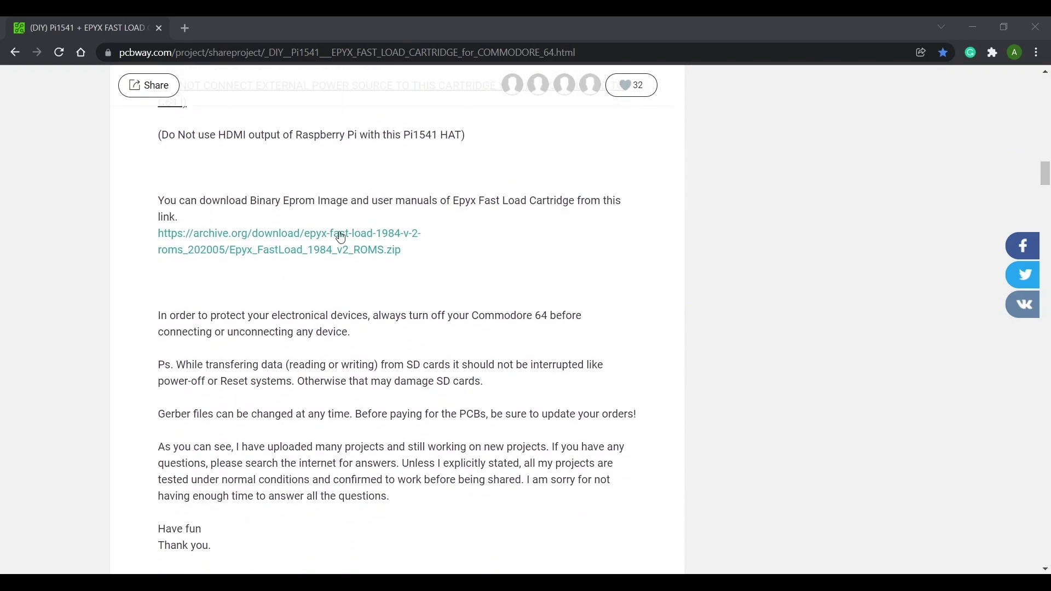
{"action": "left_click_drag", "start_coordinate": [158, 201], "coordinate": [588, 203]}
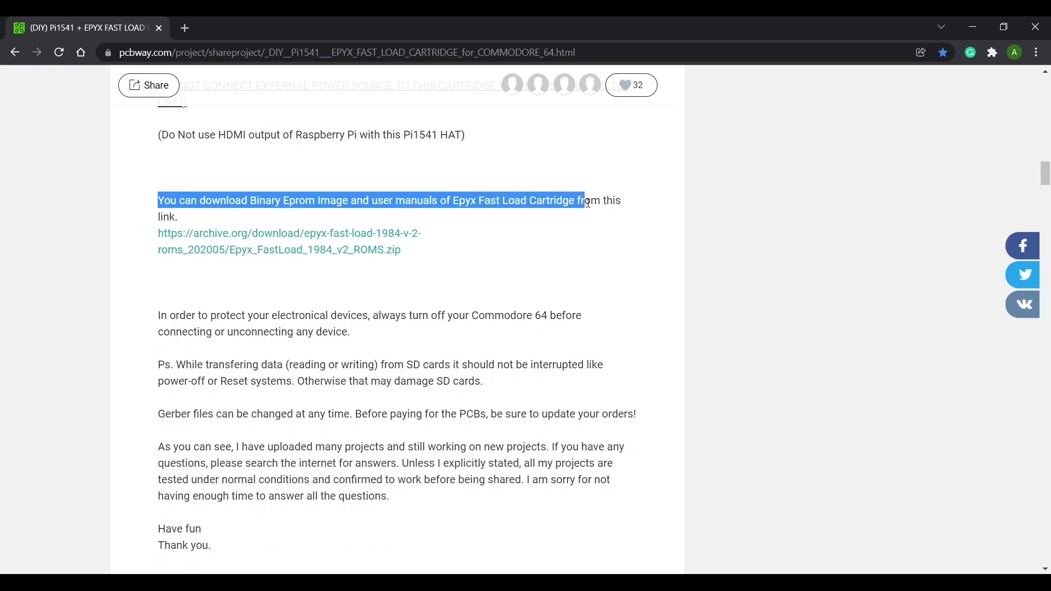
{"action": "left_click", "coordinate": [364, 236]}
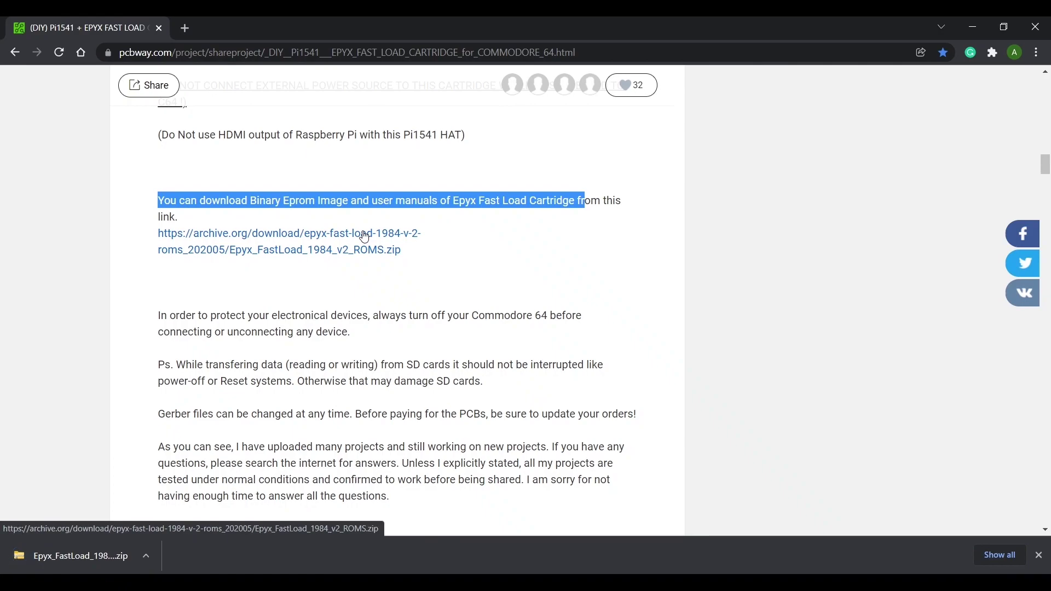
Compare the BIN images in the BINARIES folder and settle on the 32 KB 27256.BIN.
{"action": "key", "text": "alt+Tab"}
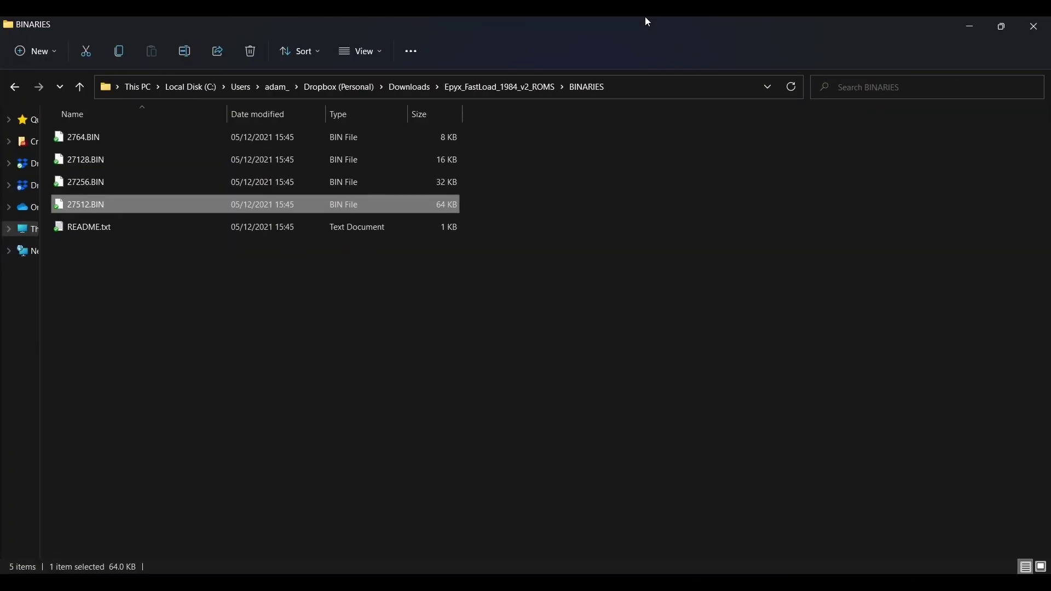
{"action": "left_click", "coordinate": [91, 141]}
{"action": "left_click", "coordinate": [86, 164]}
{"action": "left_click", "coordinate": [89, 187]}
{"action": "left_click", "coordinate": [90, 211]}
{"action": "left_click", "coordinate": [86, 182]}
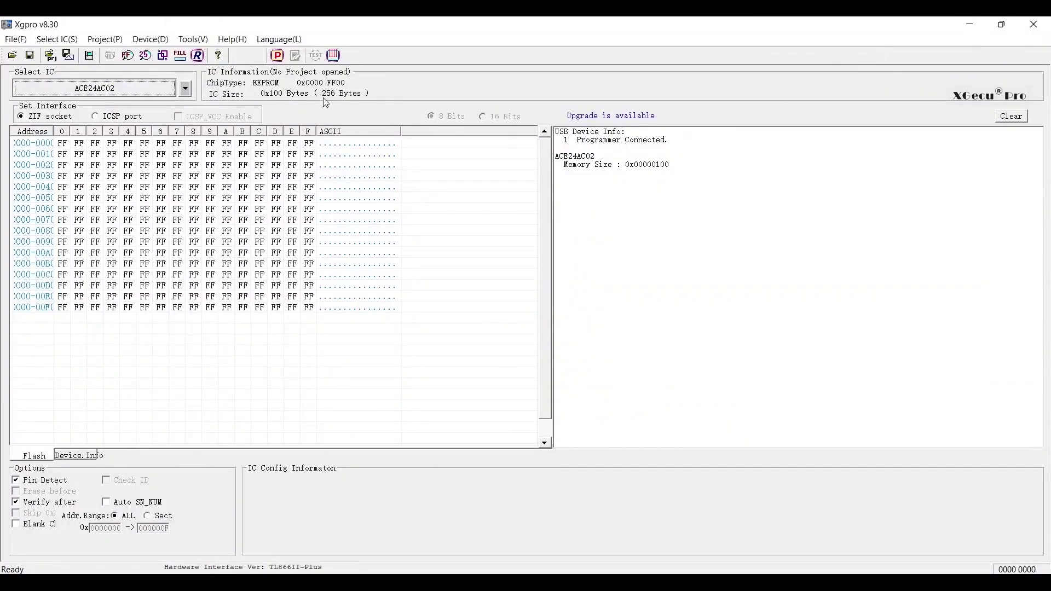
{"action": "left_click", "coordinate": [163, 90]}
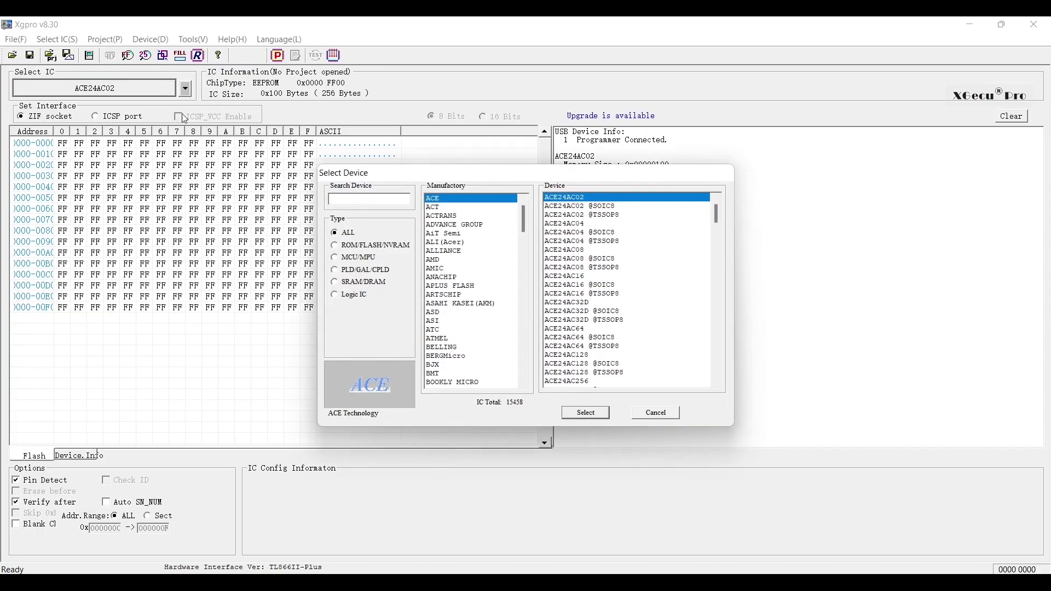
{"action": "type", "text": "A"}
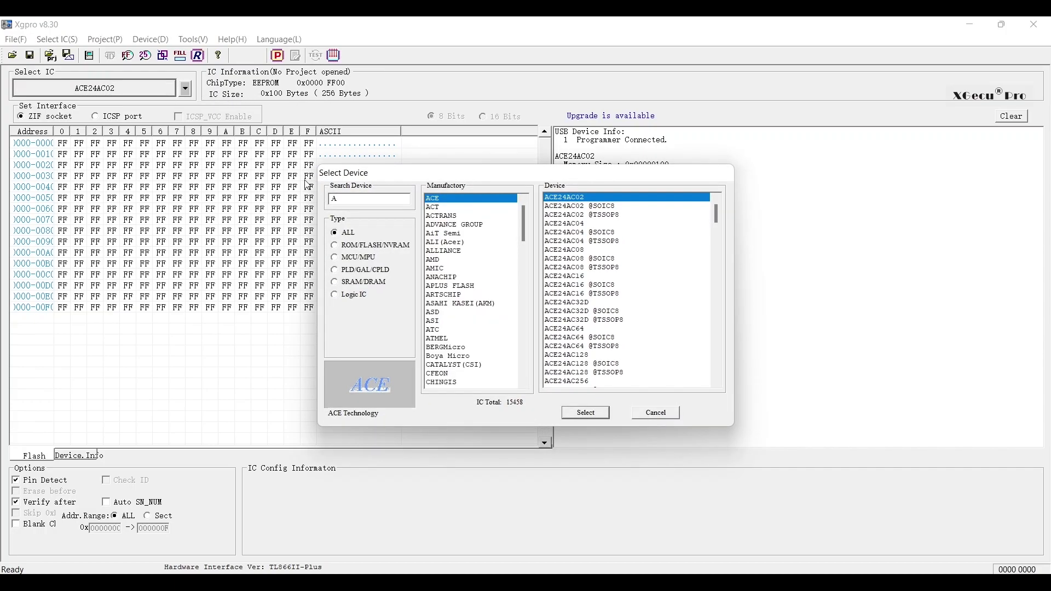
{"action": "type", "text": "T"}
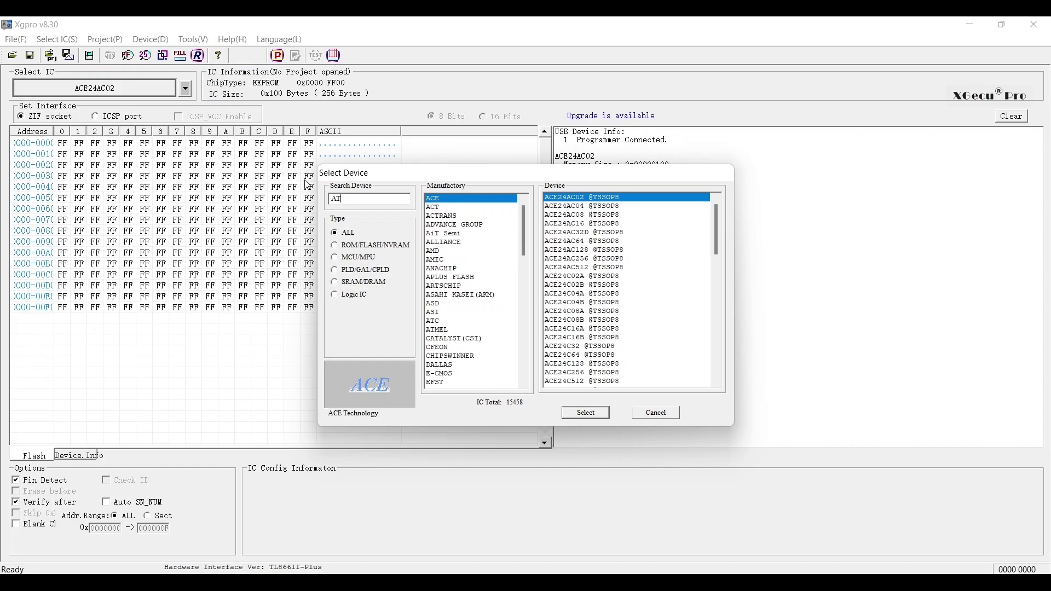
{"action": "type", "text": "27C256R"}
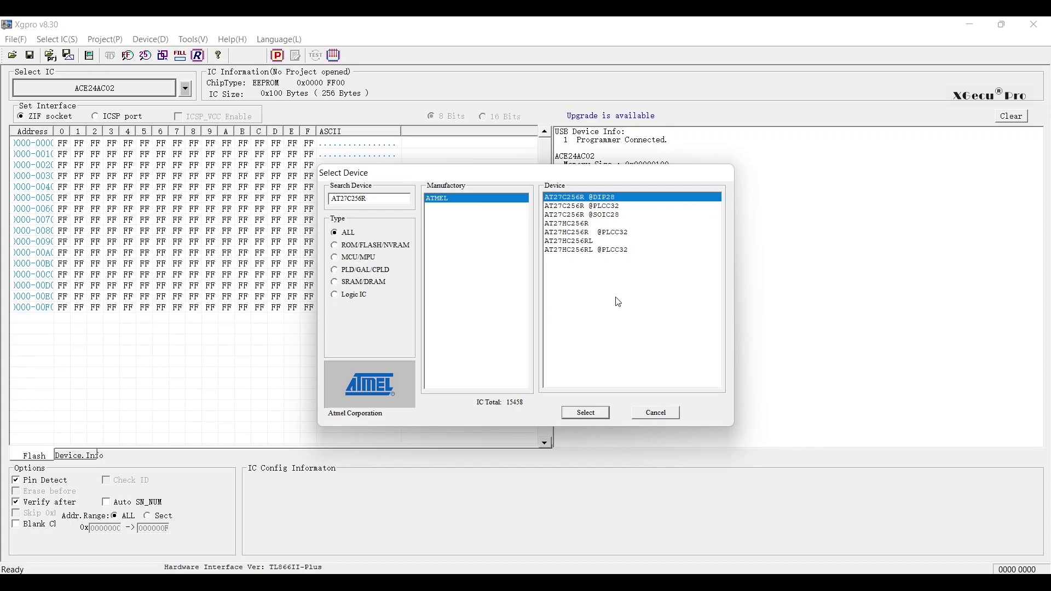
{"action": "left_click", "coordinate": [582, 417]}
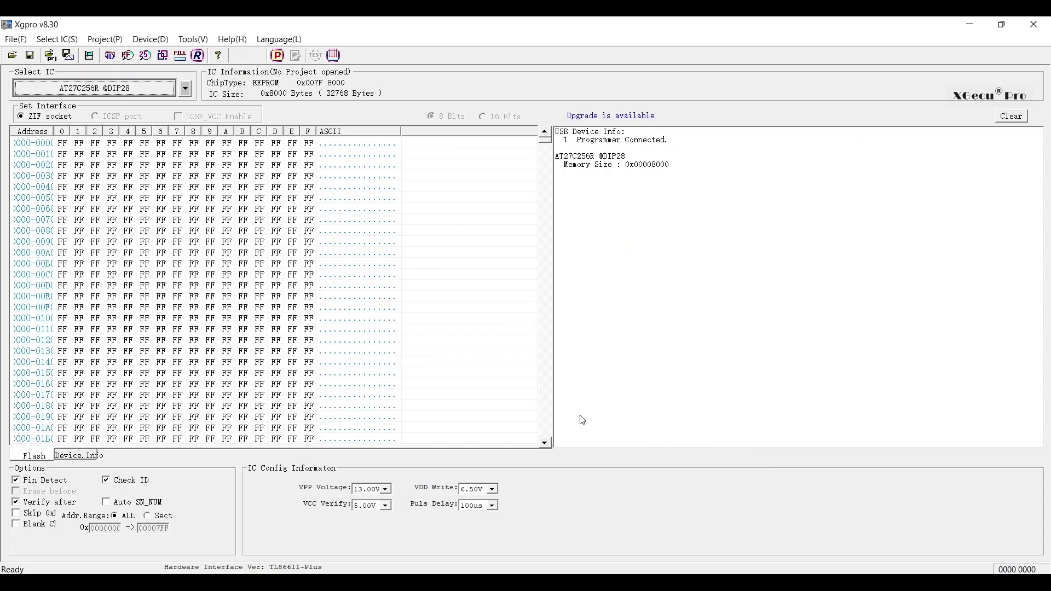
Load 27256.BIN from the BINARIES folder into the Xgpro buffer.
{"action": "left_click", "coordinate": [14, 56]}
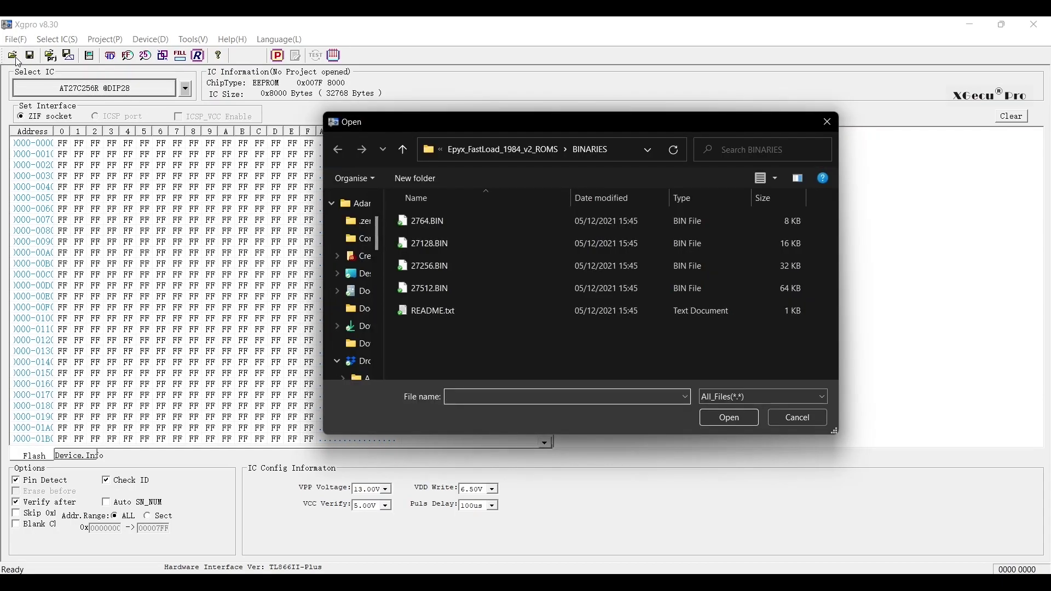
{"action": "left_click", "coordinate": [413, 264]}
{"action": "left_click", "coordinate": [737, 423]}
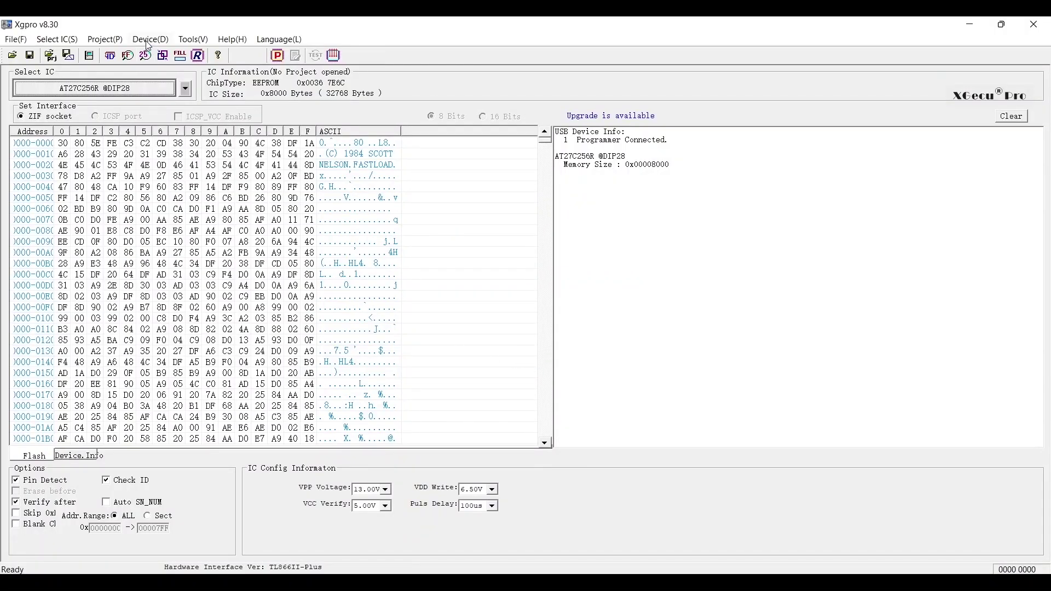
Program the AT27C256R chip with the loaded FastLoad image via Device > Program.
{"action": "left_click", "coordinate": [149, 41]}
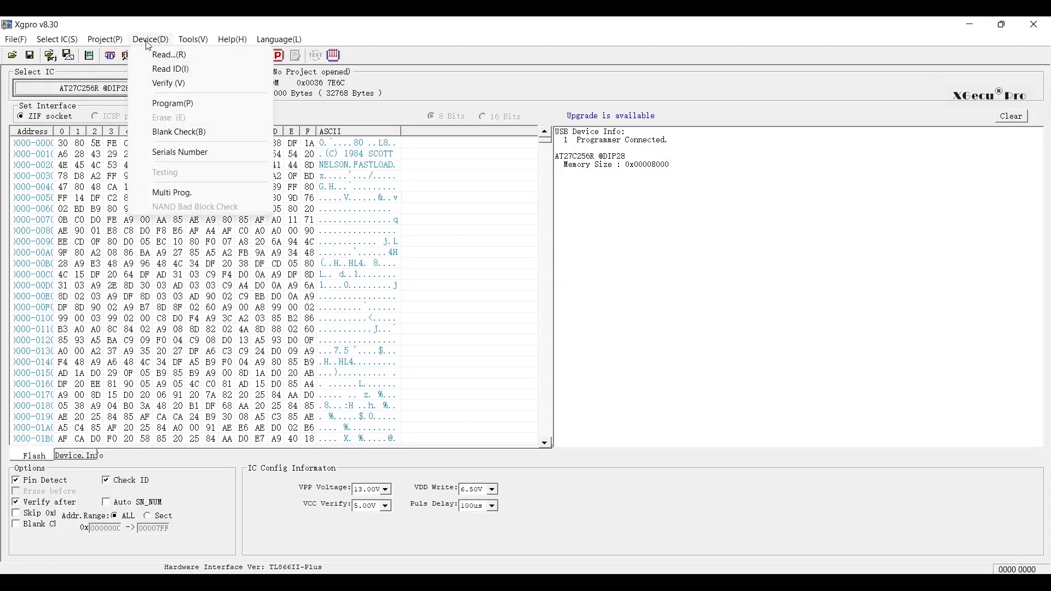
{"action": "left_click", "coordinate": [158, 102]}
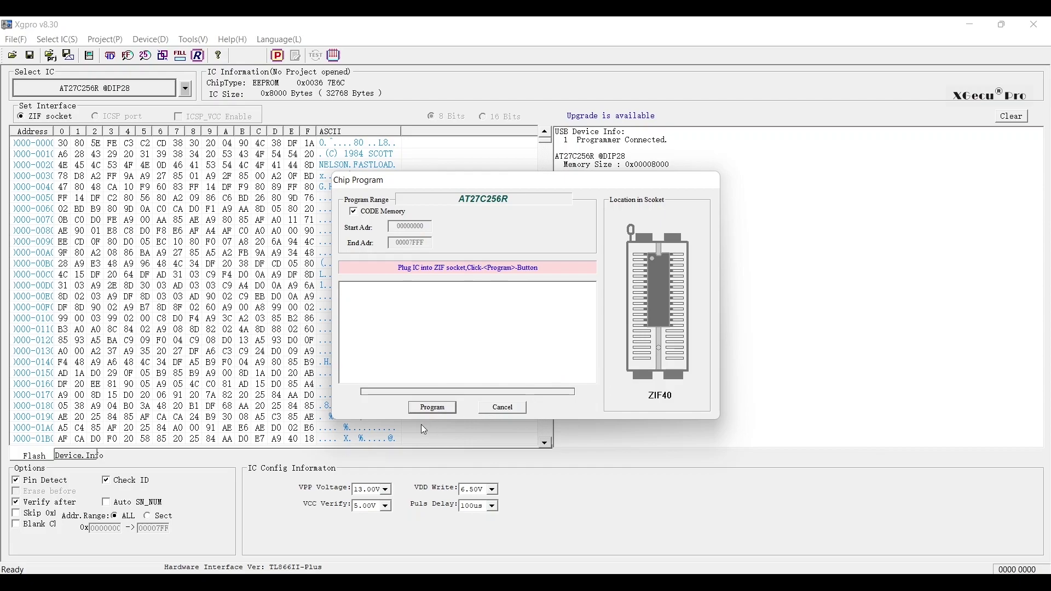
{"action": "left_click", "coordinate": [429, 412]}
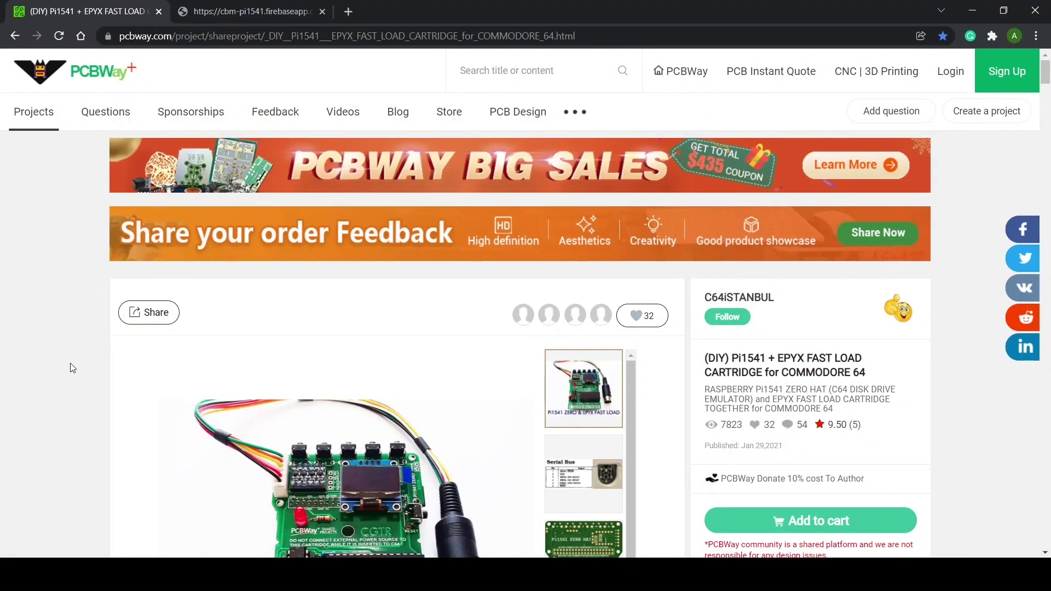
Open the cbm-pi1541.firebaseapp.com link from the project description in a new tab.
{"action": "scroll", "coordinate": [66, 299], "scroll_direction": "down", "scroll_amount": 5}
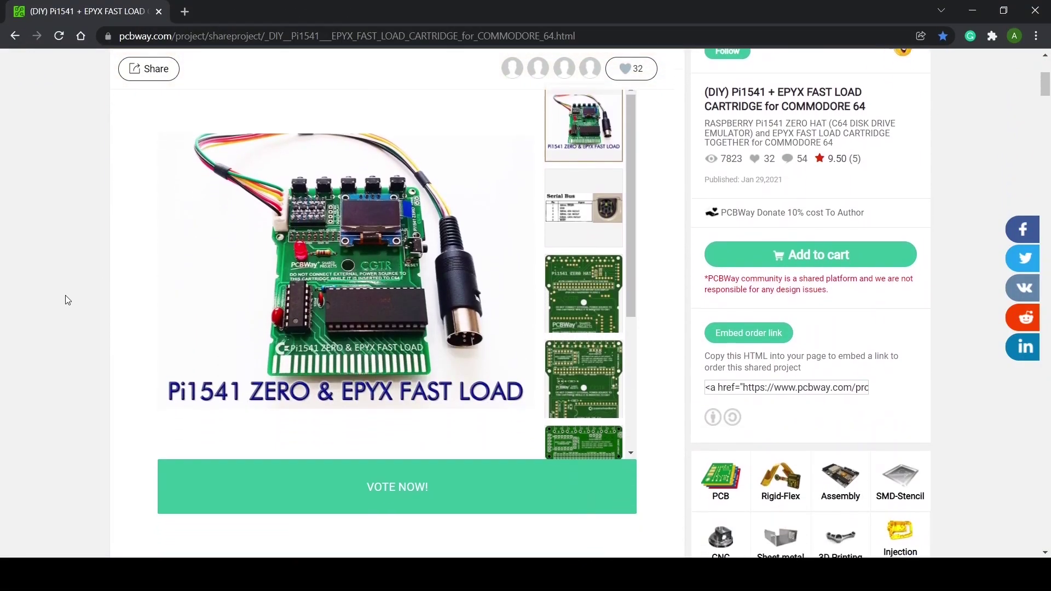
{"action": "scroll", "coordinate": [66, 298], "scroll_direction": "down", "scroll_amount": 10}
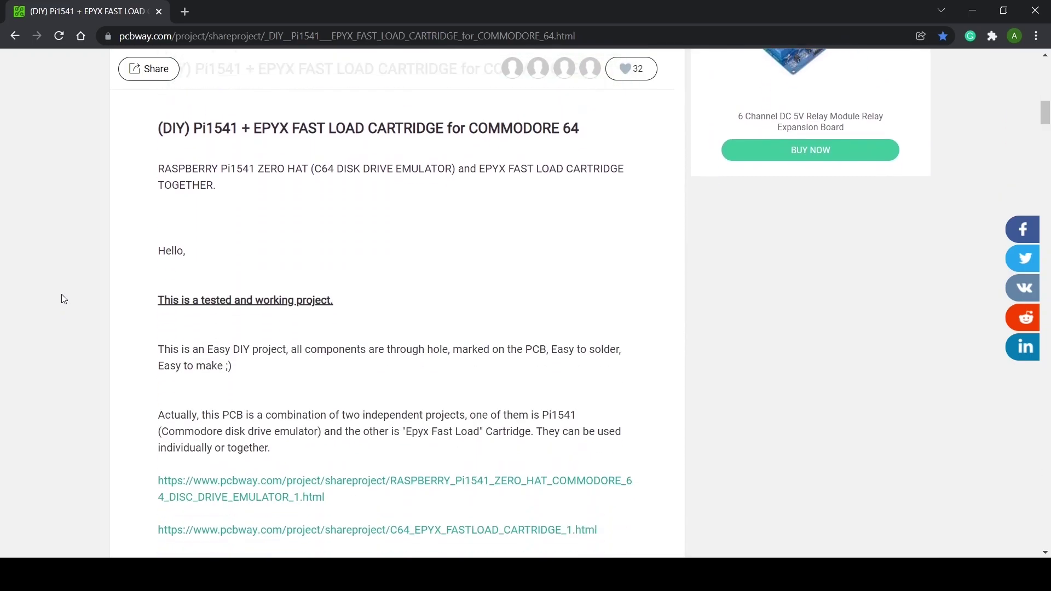
{"action": "scroll", "coordinate": [64, 299], "scroll_direction": "down", "scroll_amount": 6}
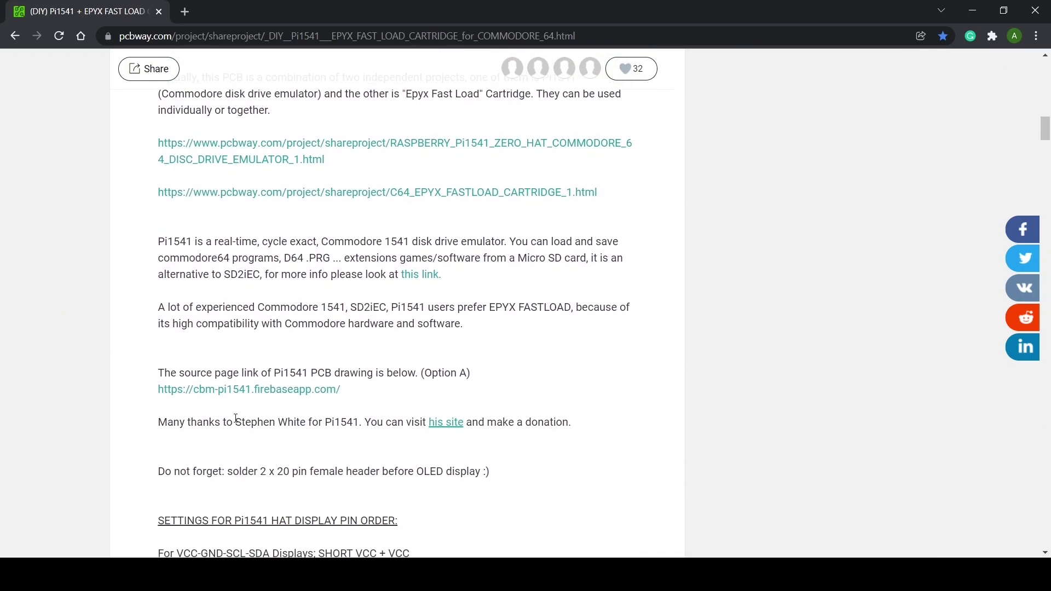
{"action": "left_click", "coordinate": [245, 389]}
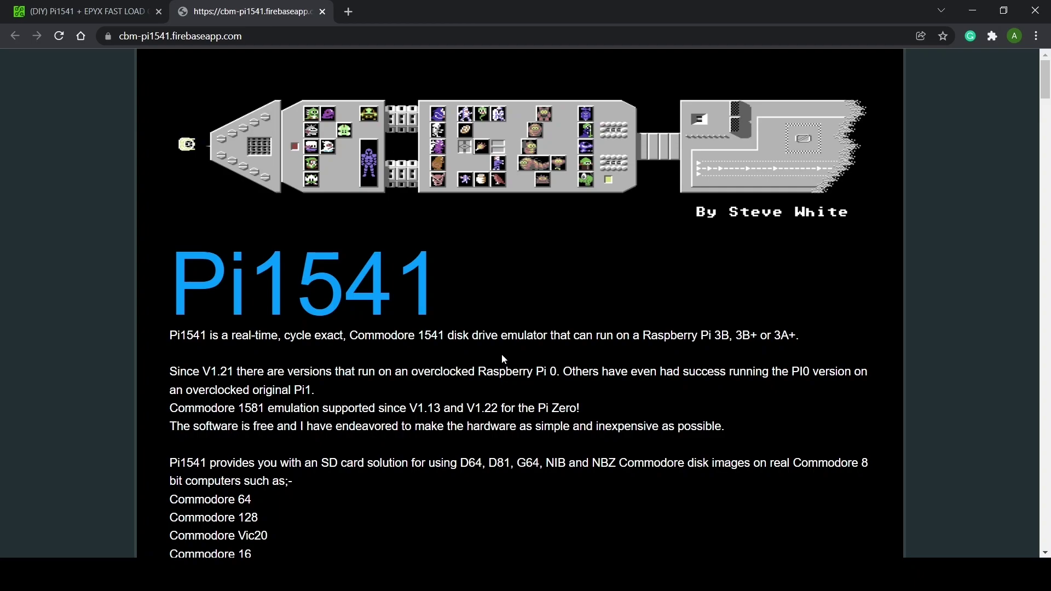
Download Pi1541.zip and the Latest Version 1.24 Pi0/1 kernel.zip.
{"action": "scroll", "coordinate": [504, 359], "scroll_direction": "down", "scroll_amount": 5}
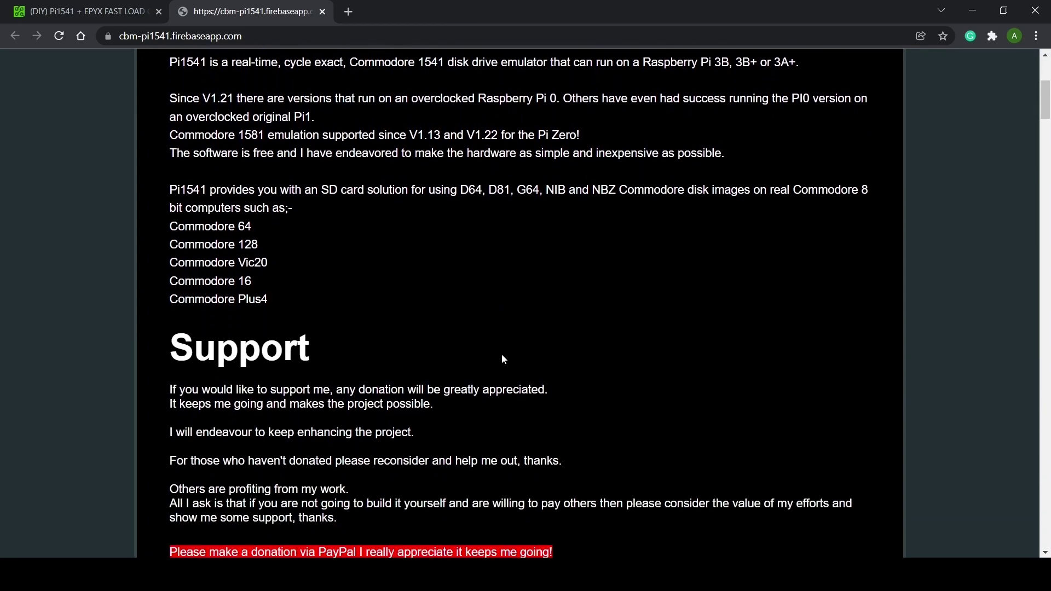
{"action": "scroll", "coordinate": [503, 359], "scroll_direction": "down", "scroll_amount": 3}
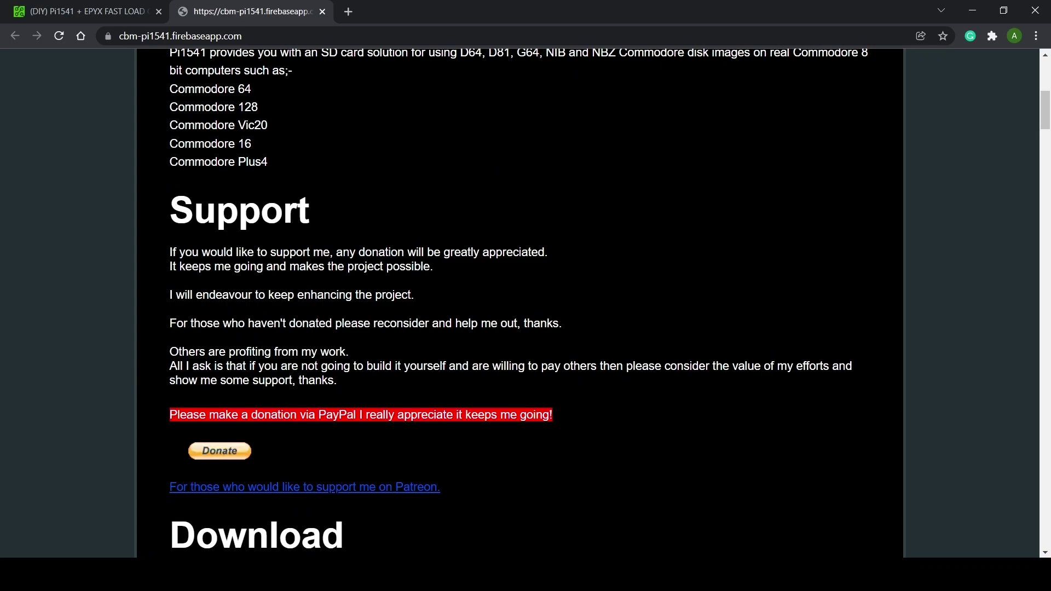
{"action": "scroll", "coordinate": [486, 367], "scroll_direction": "down", "scroll_amount": 5}
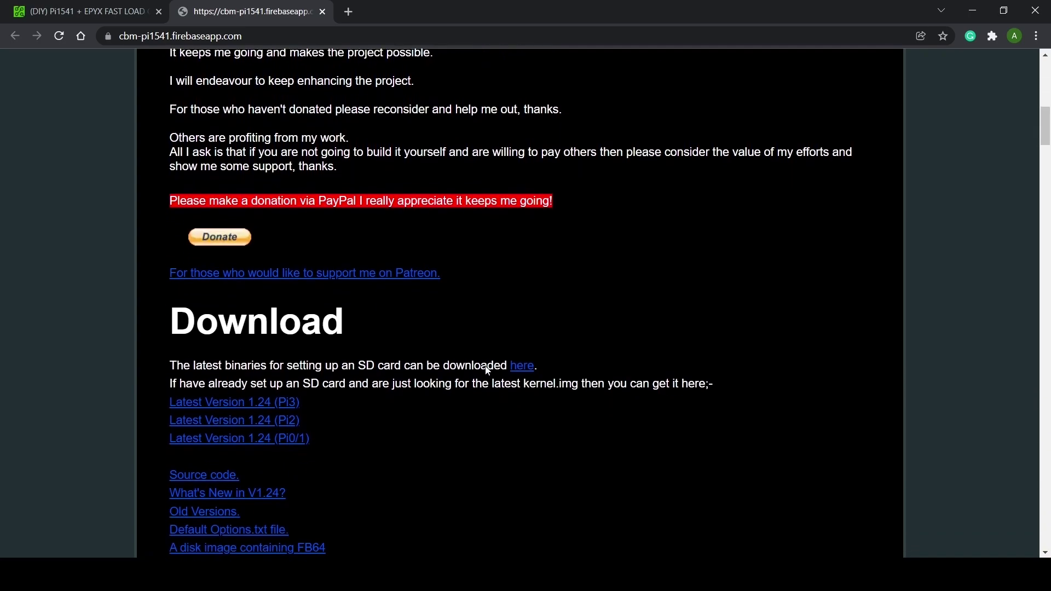
{"action": "left_click", "coordinate": [529, 316]}
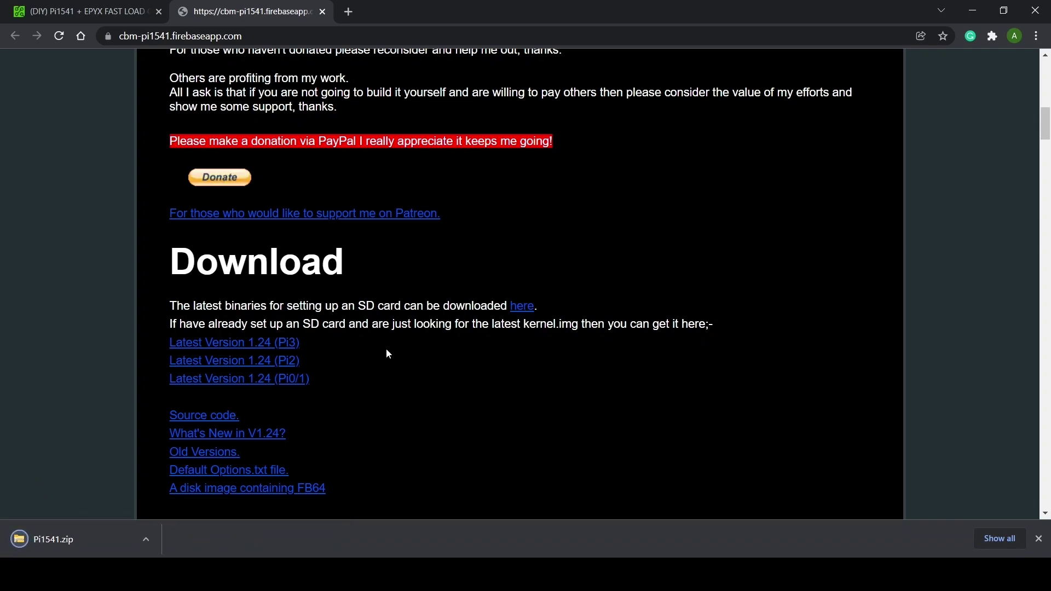
{"action": "left_click", "coordinate": [295, 383]}
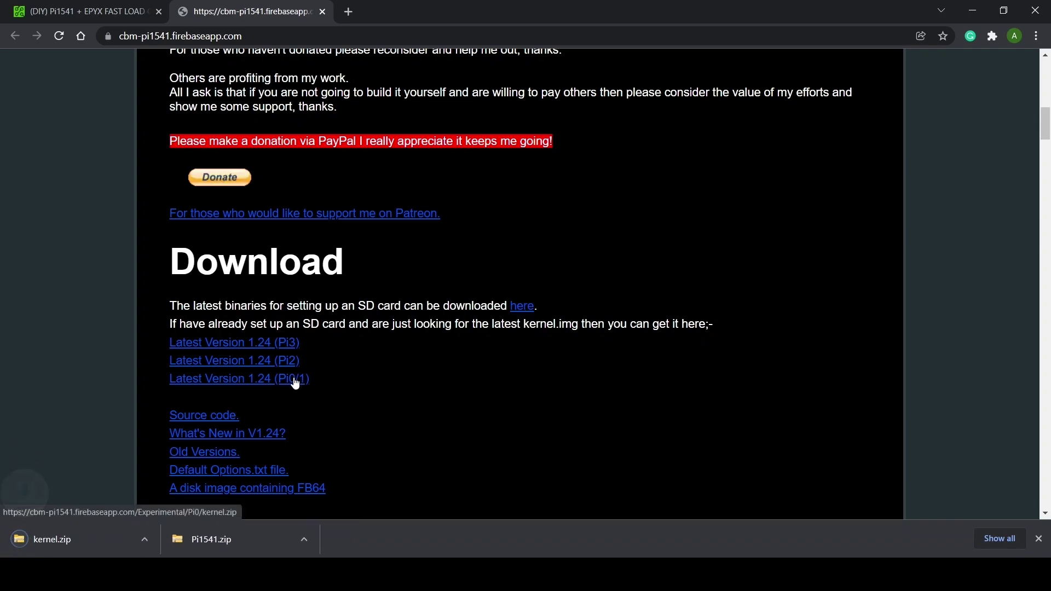
Scroll down to the Setup / SD CARD SETUP section.
{"action": "scroll", "coordinate": [296, 383], "scroll_direction": "down", "scroll_amount": 1}
{"action": "scroll", "coordinate": [295, 383], "scroll_direction": "down", "scroll_amount": 2}
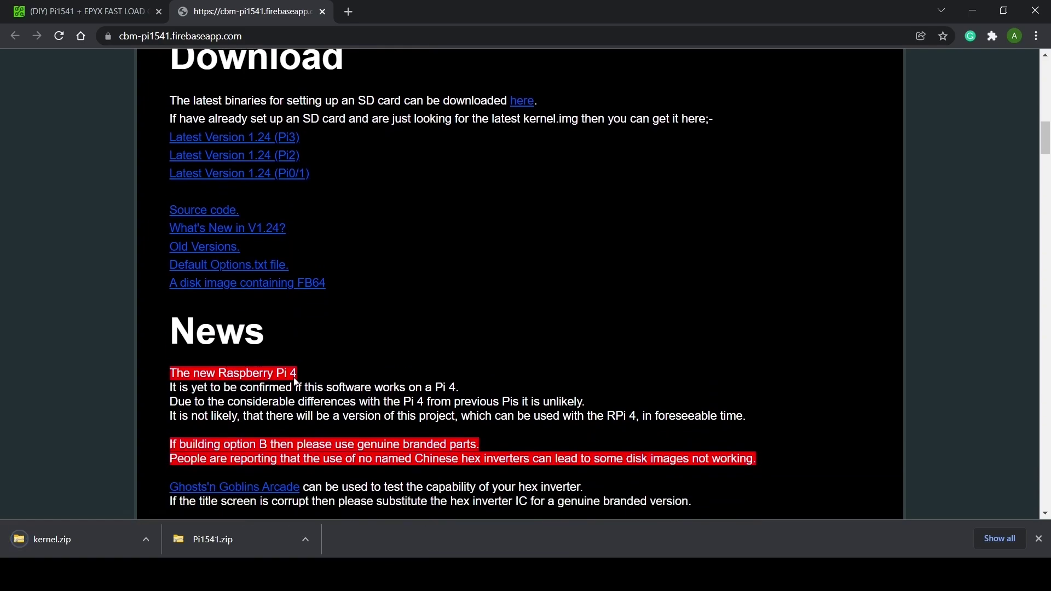
{"action": "scroll", "coordinate": [296, 383], "scroll_direction": "down", "scroll_amount": 1}
{"action": "scroll", "coordinate": [295, 381], "scroll_direction": "down", "scroll_amount": 5}
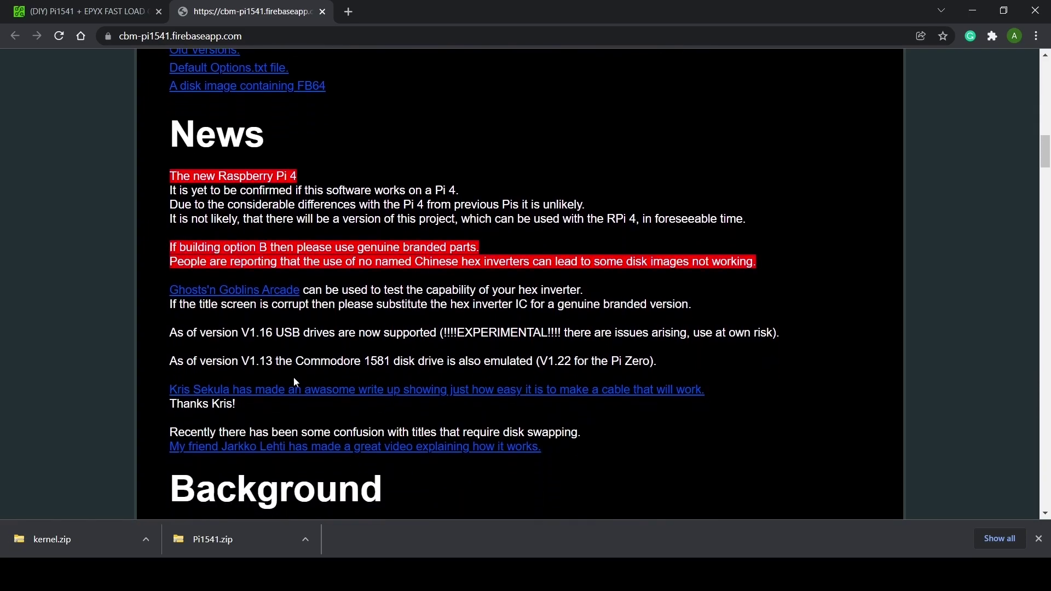
{"action": "scroll", "coordinate": [295, 381], "scroll_direction": "down", "scroll_amount": 6}
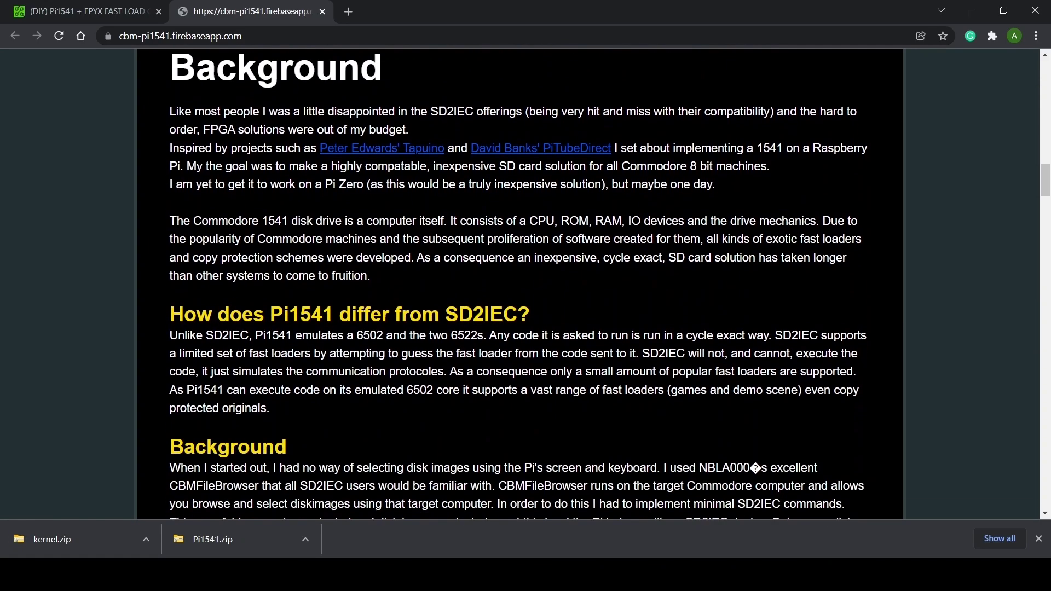
{"action": "scroll", "coordinate": [296, 382], "scroll_direction": "down", "scroll_amount": 9}
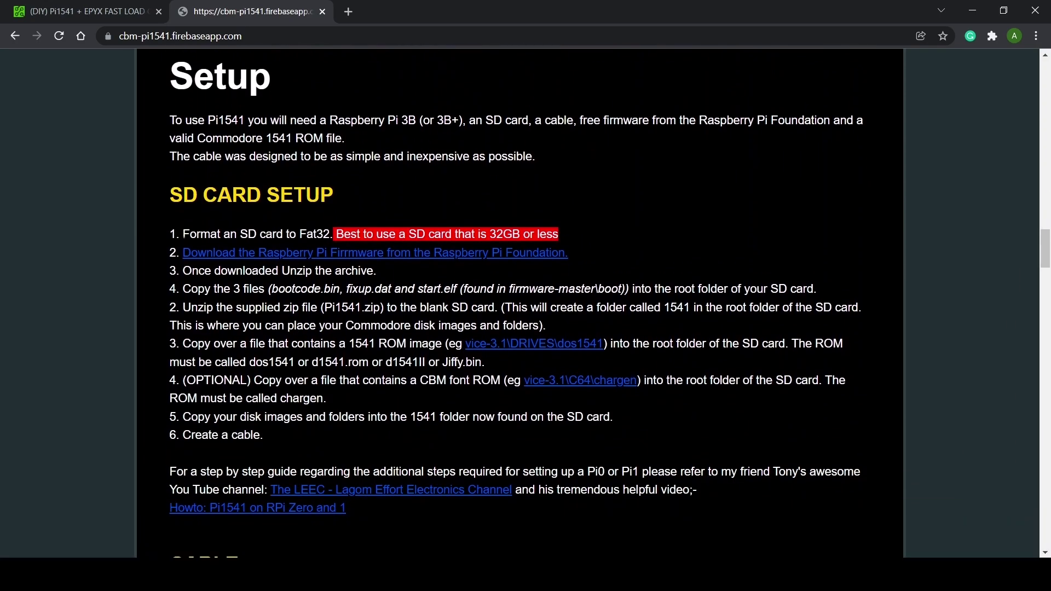
Download the Raspberry Pi firmware zip from the Raspberry Pi Foundation link in the setup steps.
{"action": "left_click_drag", "start_coordinate": [183, 234], "coordinate": [338, 234]}
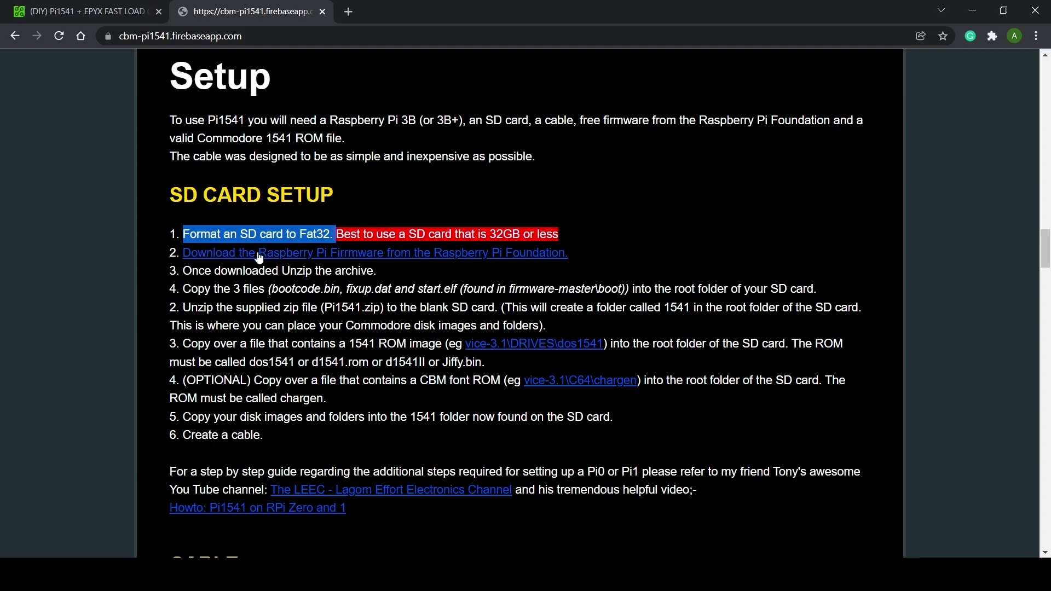
{"action": "left_click_drag", "start_coordinate": [183, 252], "coordinate": [340, 255]}
{"action": "left_click", "coordinate": [356, 258]}
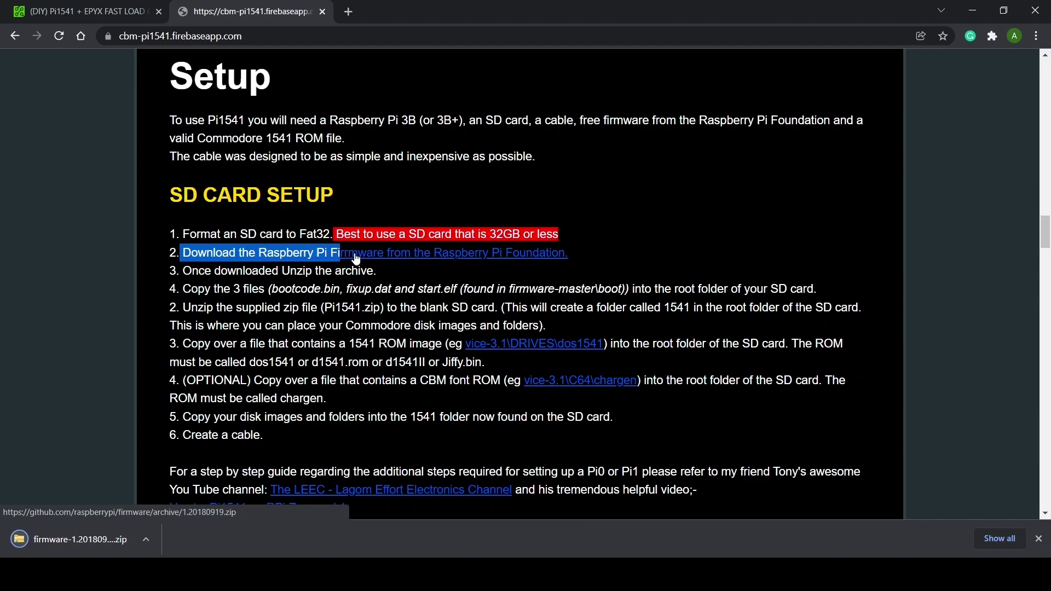
{"action": "left_click_drag", "start_coordinate": [183, 270], "coordinate": [374, 270]}
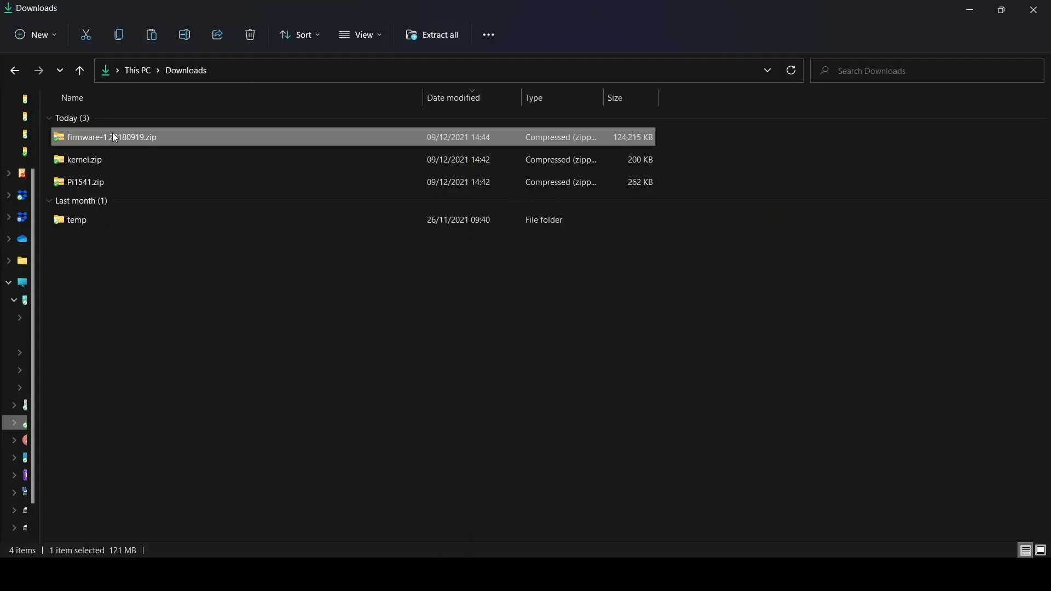
Extract firmware-1.20180919.zip and kernel.zip, then begin Extract All on Pi1541.zip.
{"action": "right_click", "coordinate": [109, 137]}
{"action": "left_click", "coordinate": [149, 136]}
{"action": "left_click", "coordinate": [624, 425]}
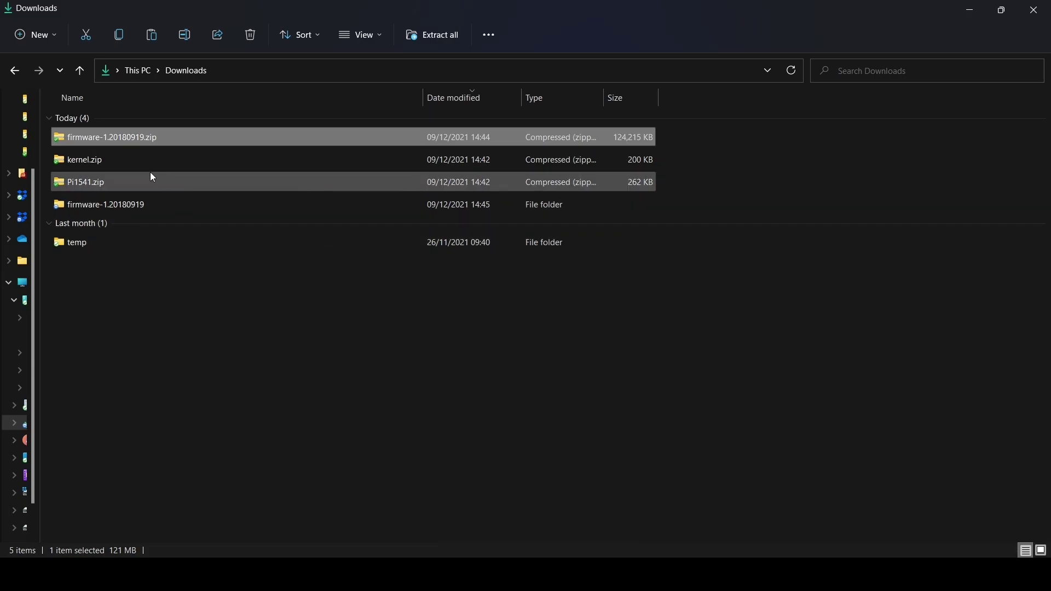
{"action": "right_click", "coordinate": [134, 159]}
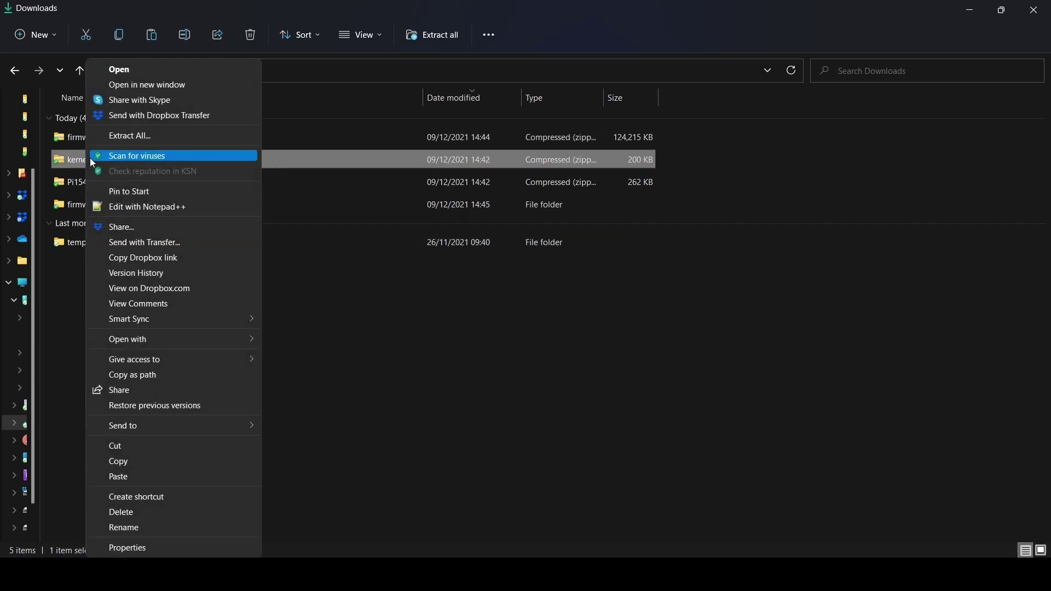
{"action": "left_click", "coordinate": [131, 140]}
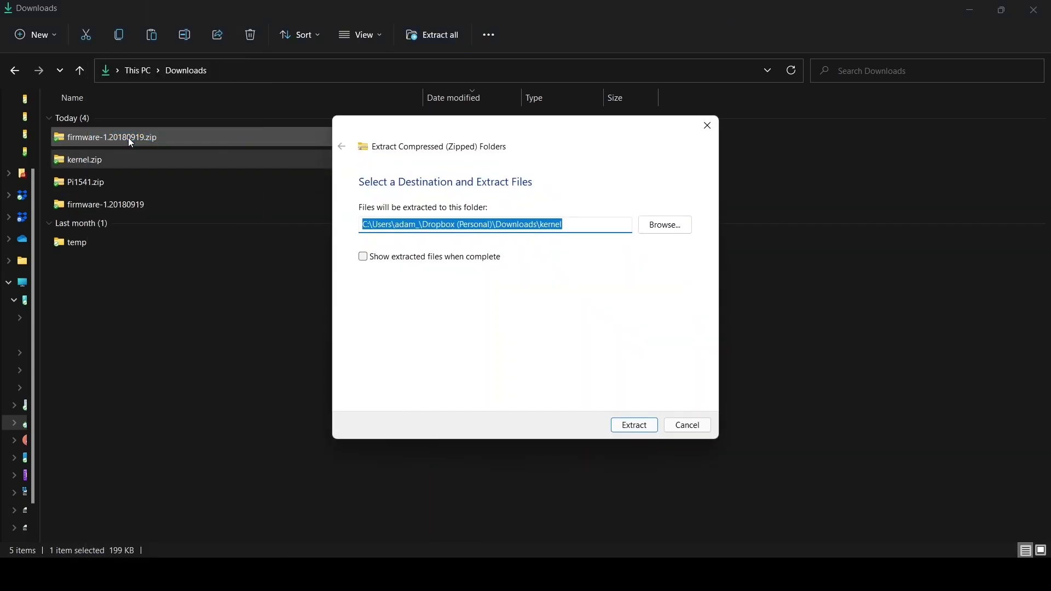
{"action": "left_click", "coordinate": [641, 432]}
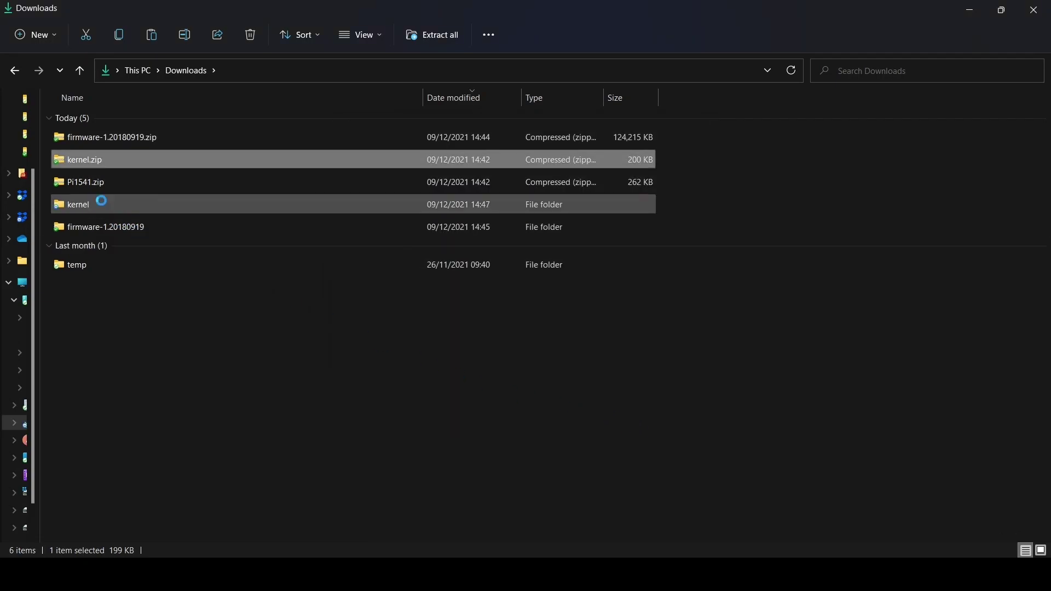
{"action": "right_click", "coordinate": [83, 181]}
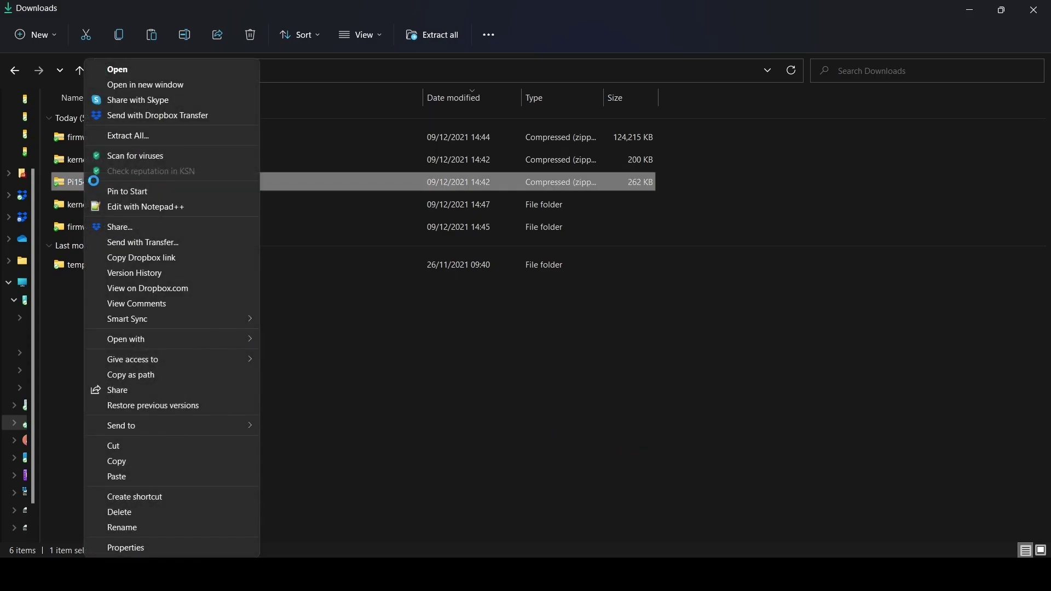
{"action": "left_click", "coordinate": [123, 140]}
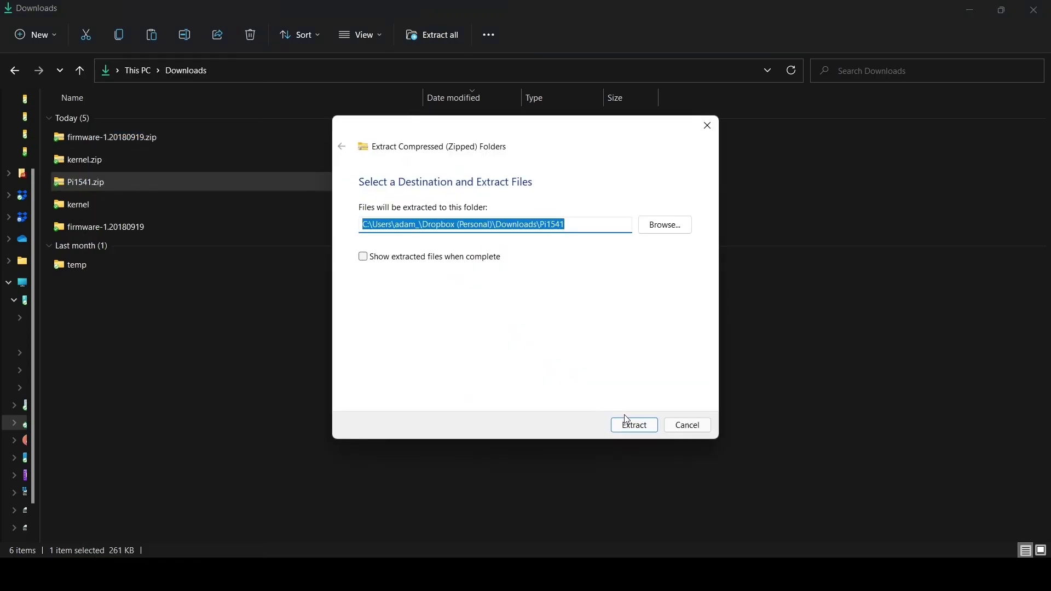
Extract Pi1541.zip and copy bootcode.bin, fixup.dat and start.elf from the firmware boot folder.
{"action": "left_click", "coordinate": [633, 425]}
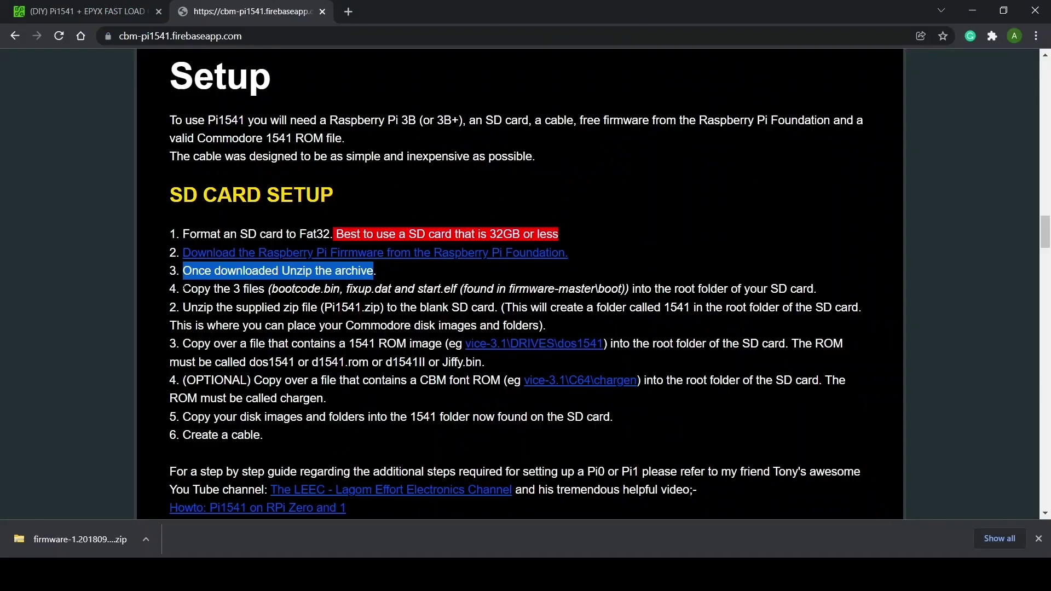
{"action": "left_click_drag", "start_coordinate": [183, 288], "coordinate": [460, 290]}
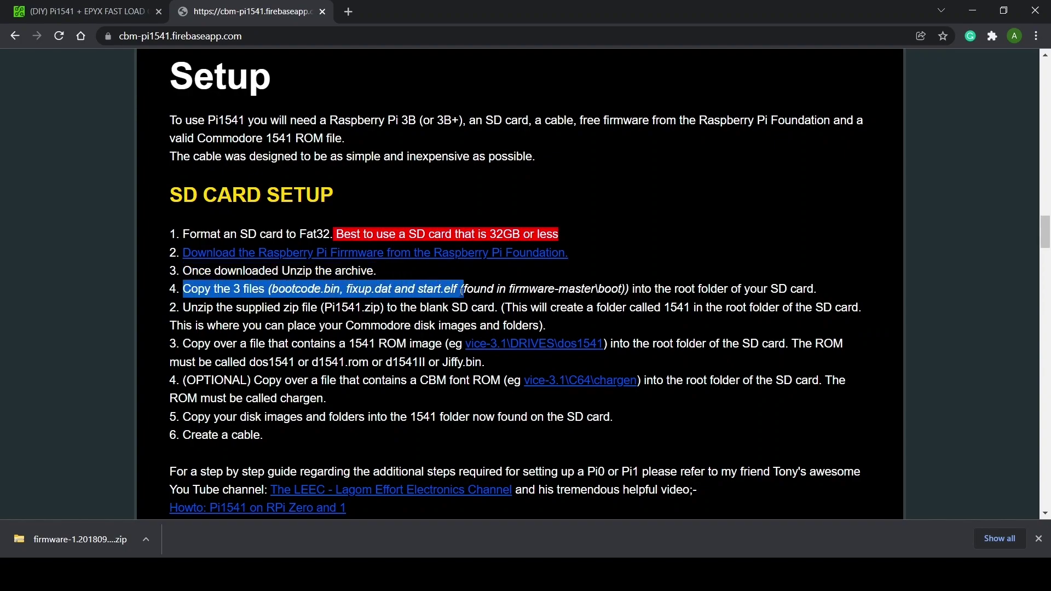
{"action": "key", "text": "alt+Tab"}
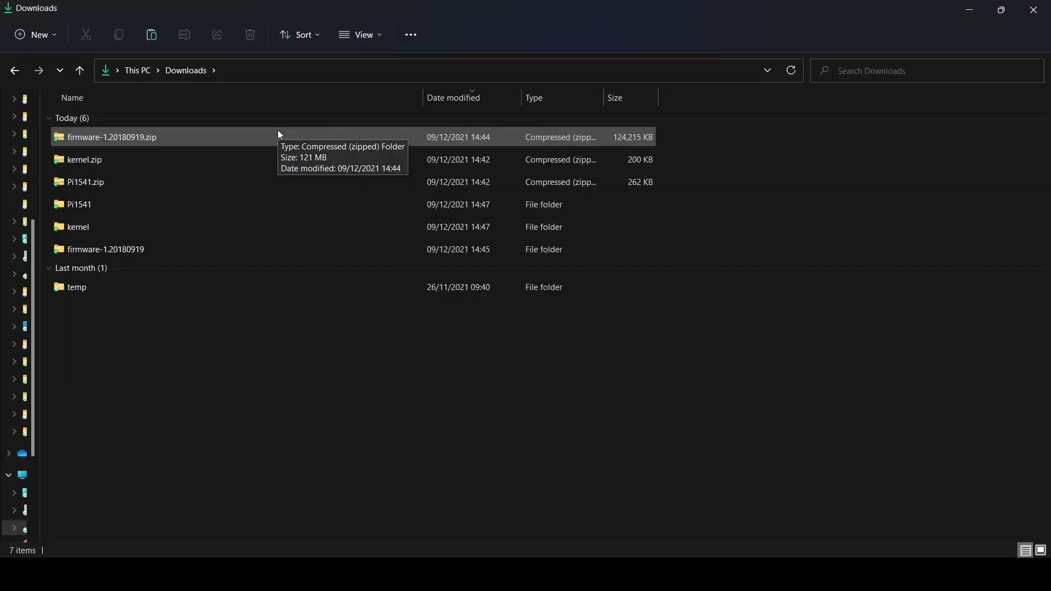
{"action": "double_click", "coordinate": [140, 245]}
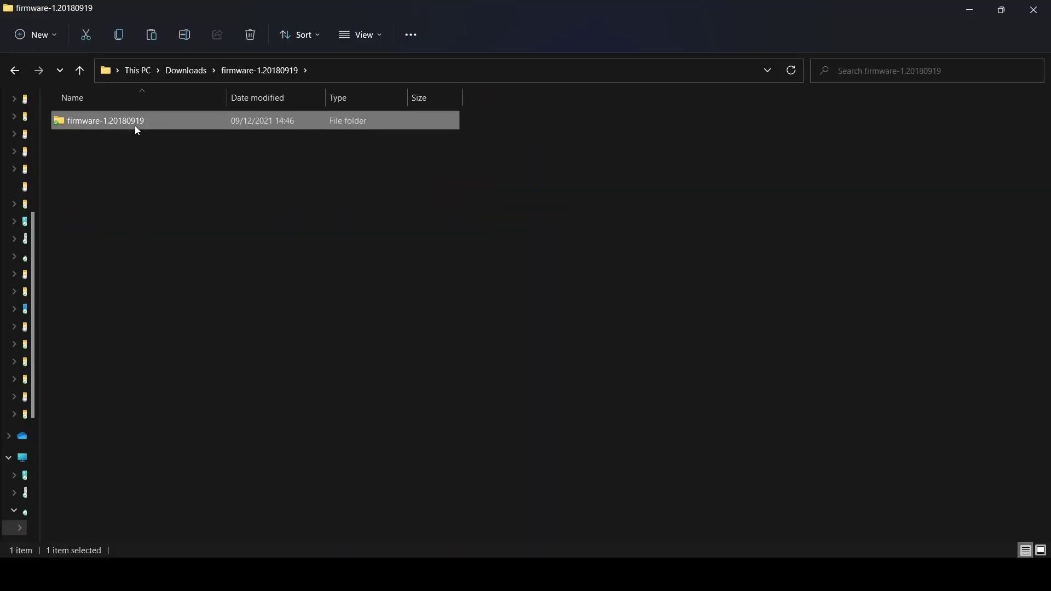
{"action": "double_click", "coordinate": [135, 126]}
{"action": "double_click", "coordinate": [135, 127]}
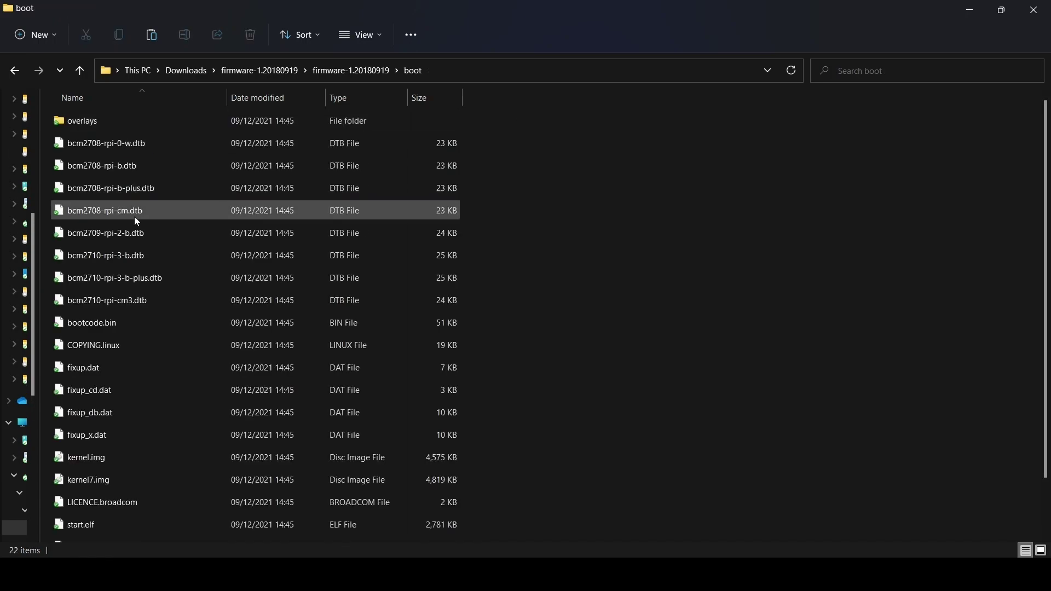
{"action": "left_click", "coordinate": [111, 322]}
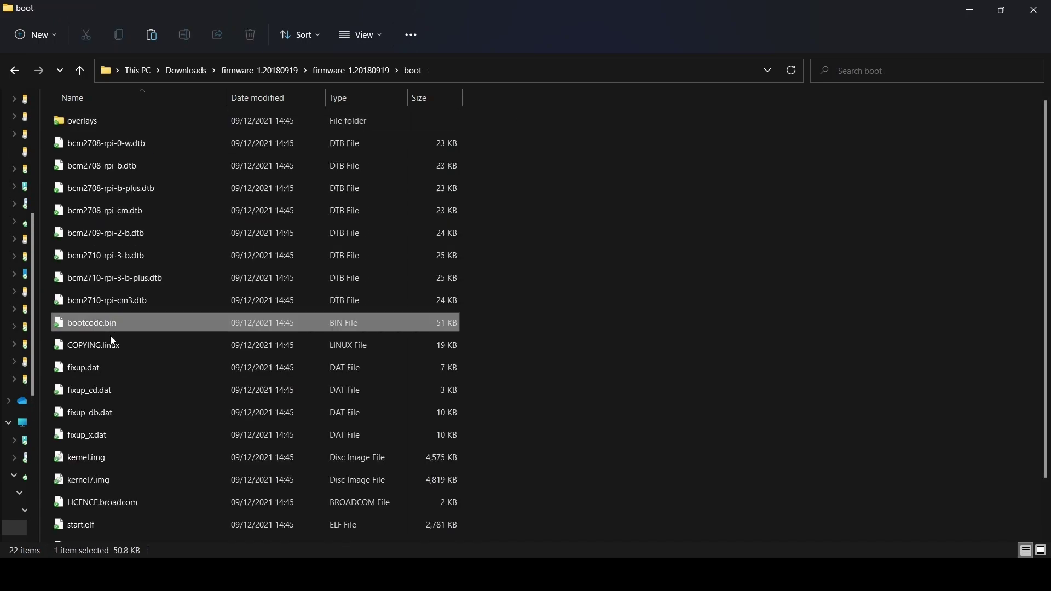
{"action": "left_click", "coordinate": [103, 370], "text": "ctrl"}
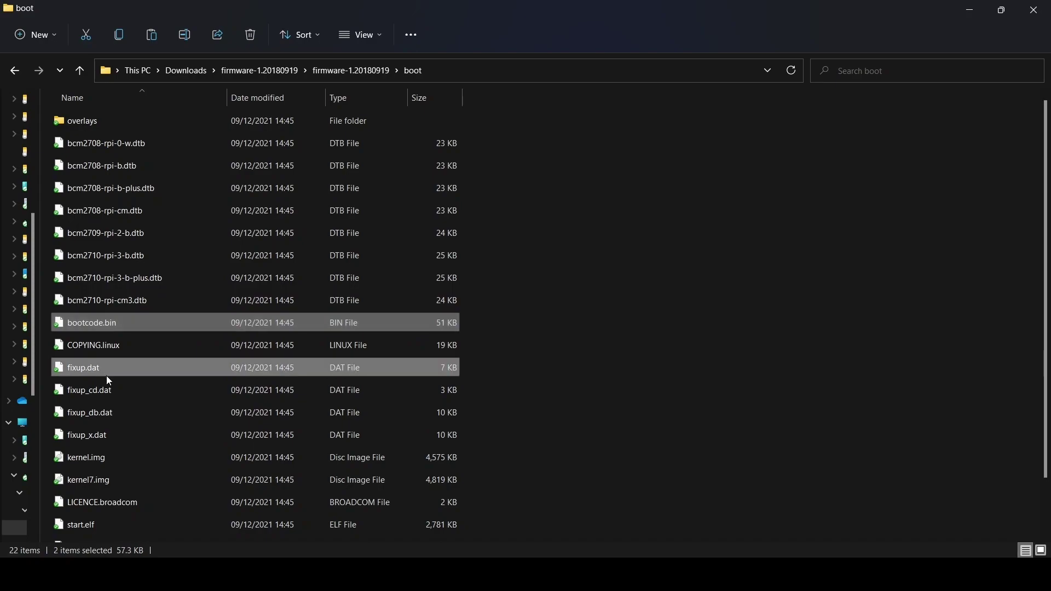
{"action": "right_click", "coordinate": [113, 524]}
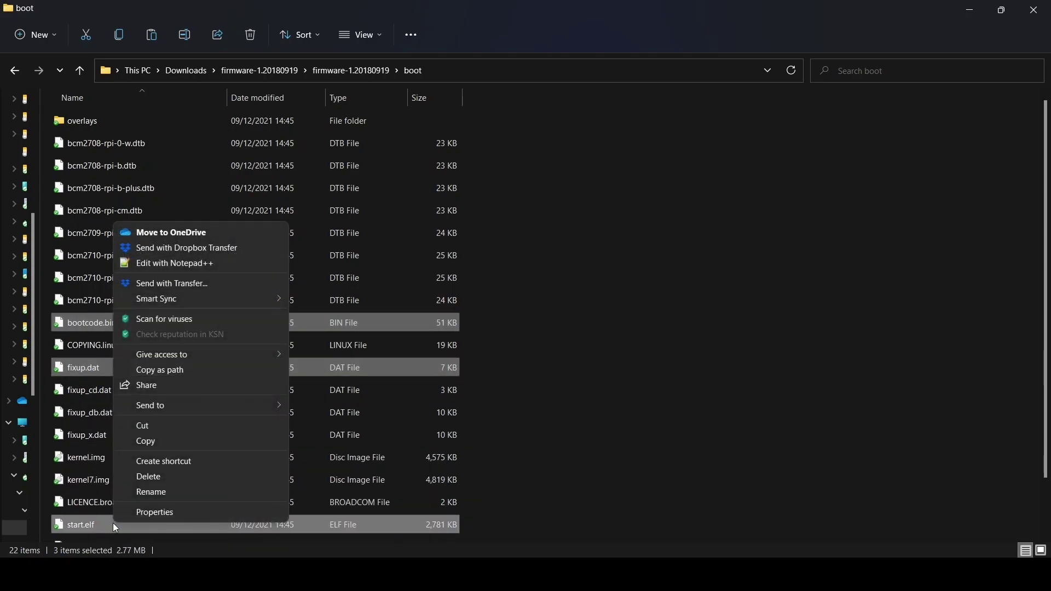
{"action": "left_click", "coordinate": [142, 442]}
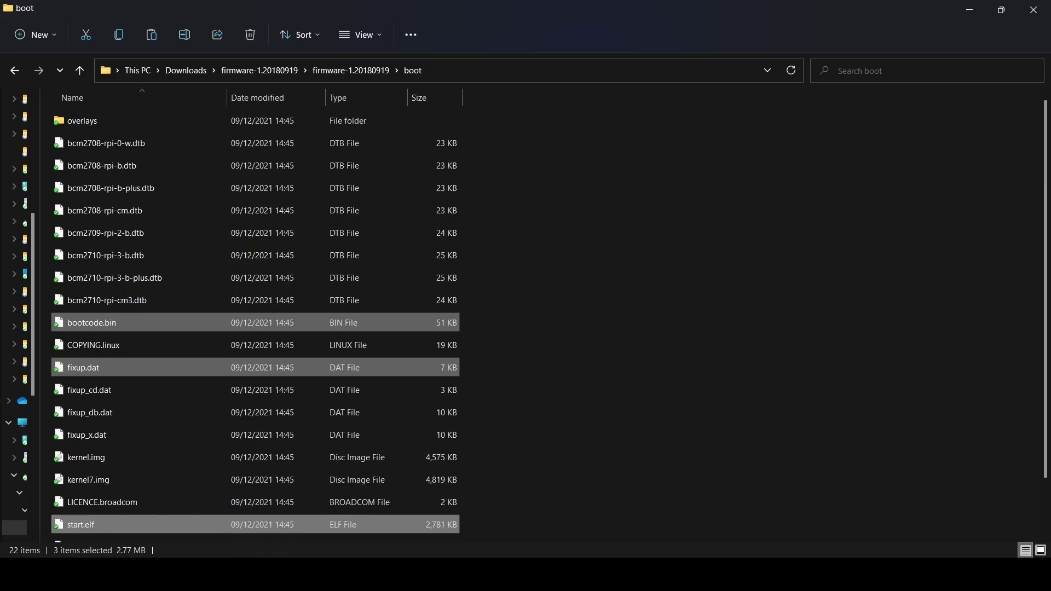
Paste the three boot files onto USB Drive (E:), applying 'Do this for all' and confirming Yes.
{"action": "left_click", "coordinate": [470, 68]}
{"action": "type", "text": "e:"}
{"action": "key", "text": "Return"}
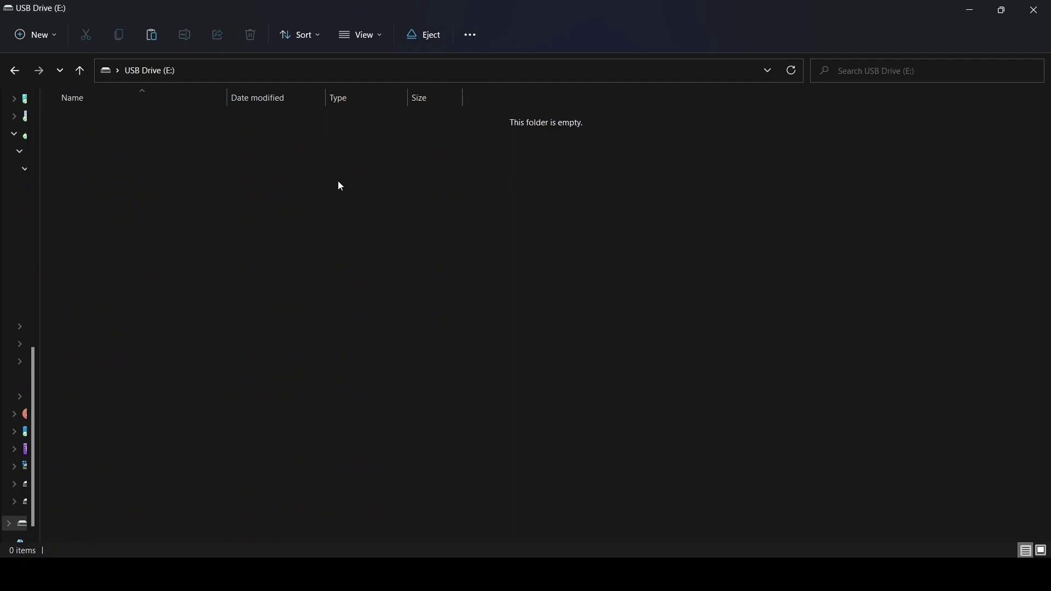
{"action": "right_click", "coordinate": [340, 186]}
{"action": "left_click", "coordinate": [384, 277]}
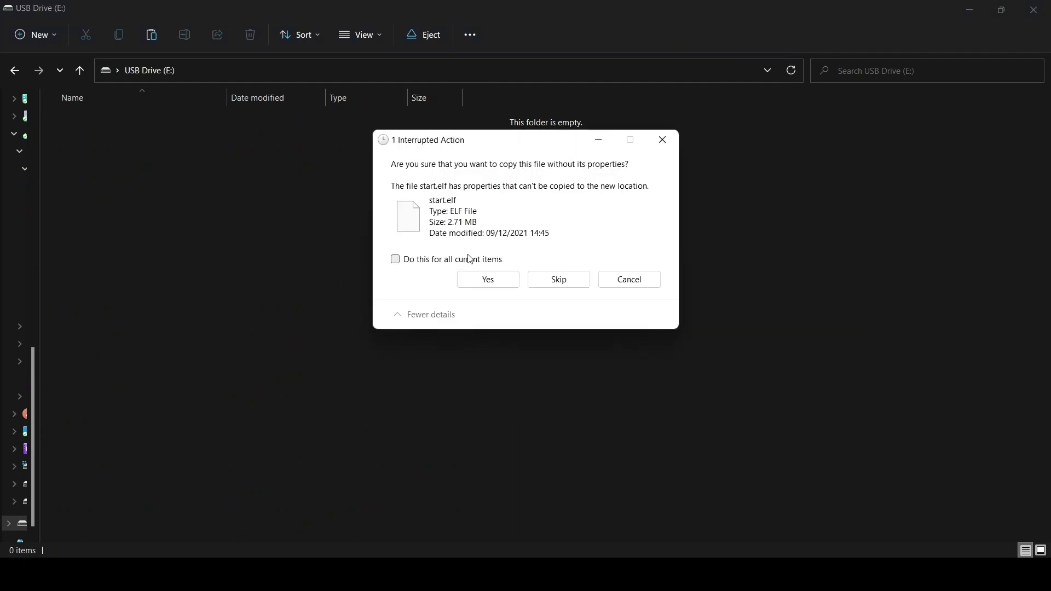
{"action": "left_click", "coordinate": [469, 258]}
{"action": "left_click", "coordinate": [488, 279]}
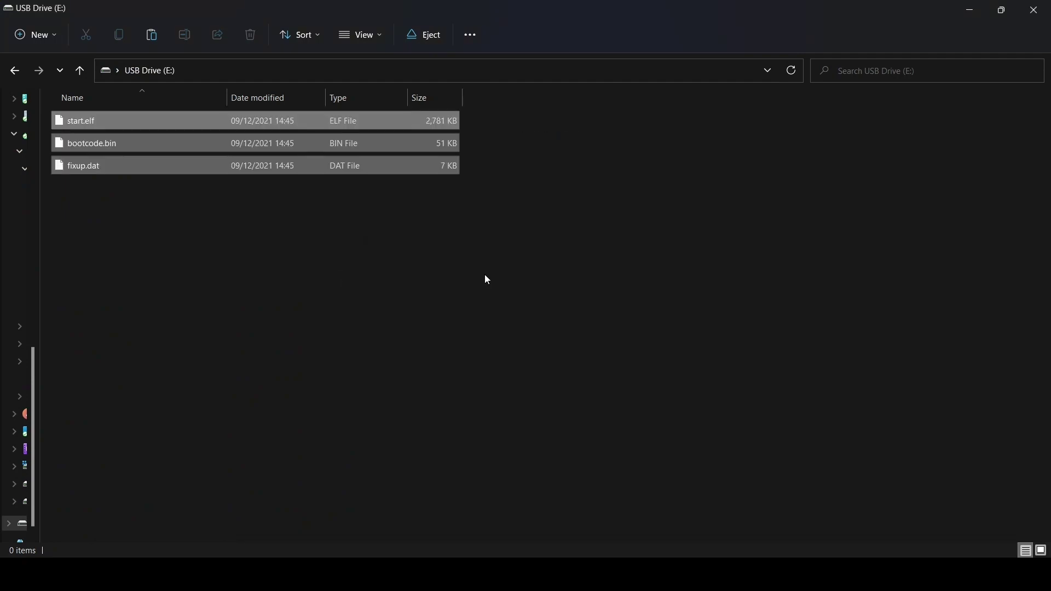
{"action": "key", "text": "alt+Tab"}
Copy the 1541 folder, config.txt, kernel.img and options.txt from Downloads\Pi1541\Pi1541 onto USB Drive (E:).
{"action": "left_click_drag", "start_coordinate": [190, 307], "coordinate": [622, 307]}
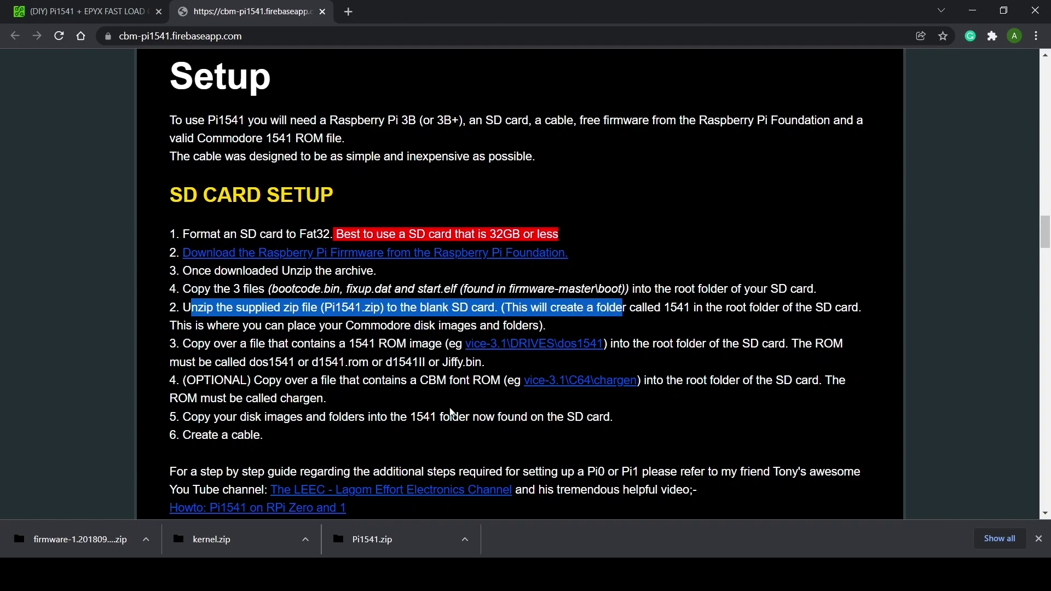
{"action": "left_click", "coordinate": [376, 575]}
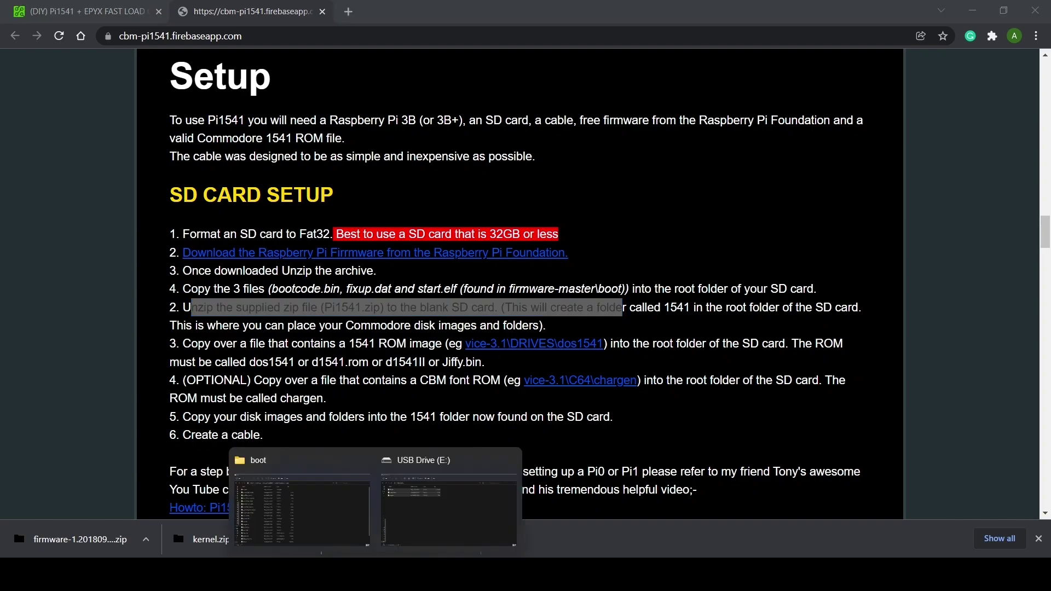
{"action": "left_click", "coordinate": [338, 541]}
{"action": "left_click", "coordinate": [182, 75]}
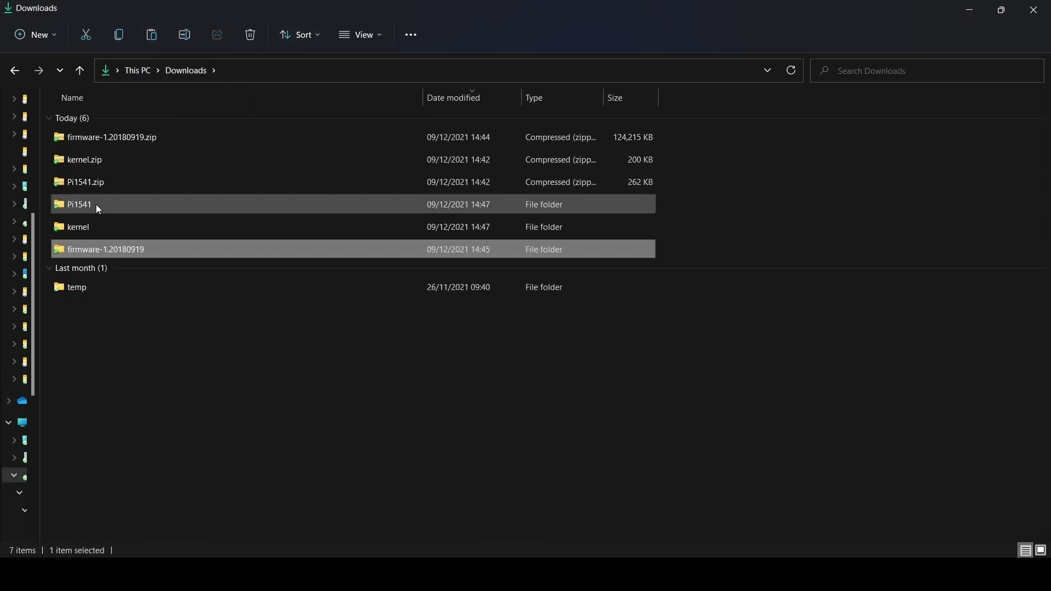
{"action": "double_click", "coordinate": [97, 206]}
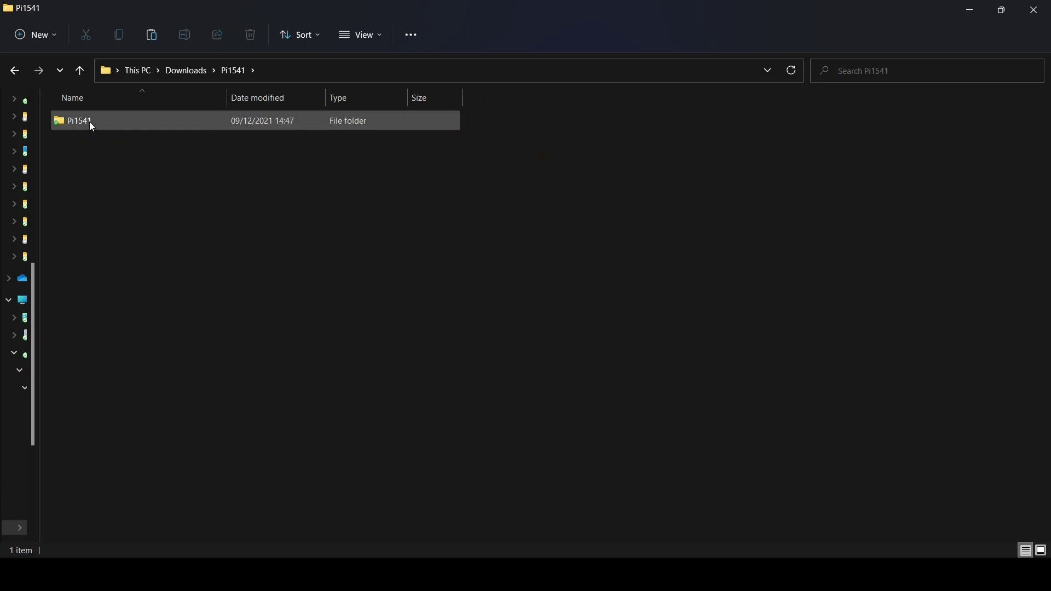
{"action": "double_click", "coordinate": [88, 121]}
{"action": "mouse_move", "coordinate": [181, 243]}
{"action": "left_mouse_down"}
{"action": "mouse_move", "coordinate": [75, 113]}
{"action": "mouse_move", "coordinate": [77, 123]}
{"action": "left_mouse_up"}
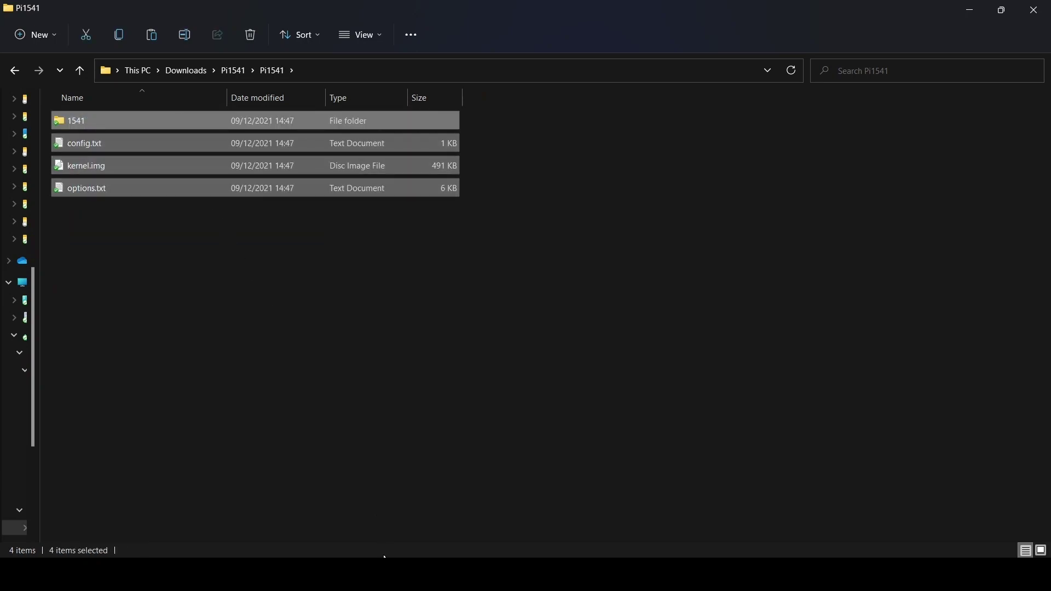
{"action": "left_click", "coordinate": [432, 535]}
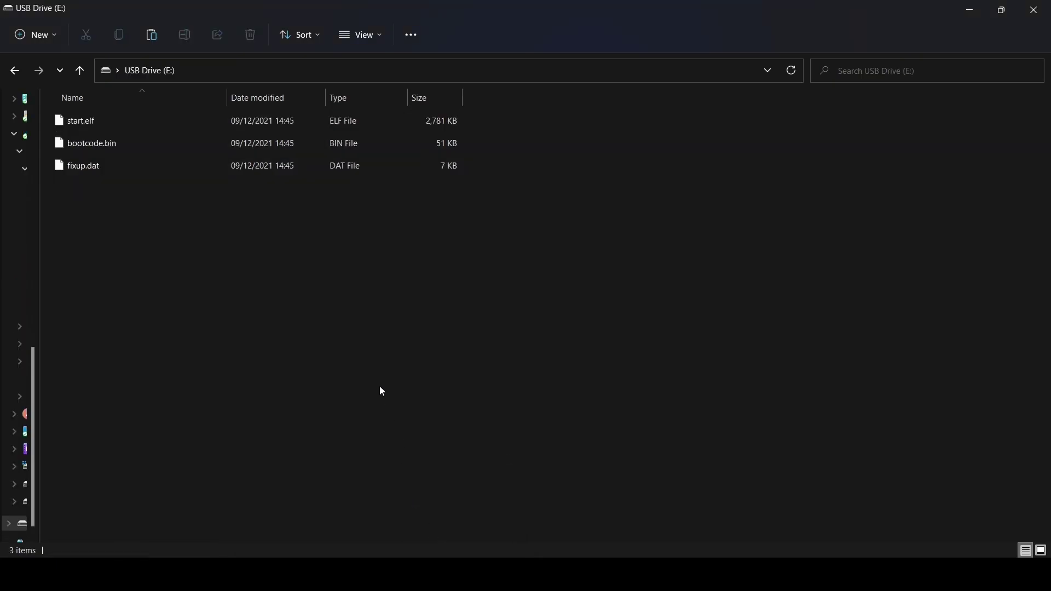
{"action": "left_click_drag", "start_coordinate": [380, 390], "coordinate": [379, 389]}
{"action": "left_click", "coordinate": [412, 260]}
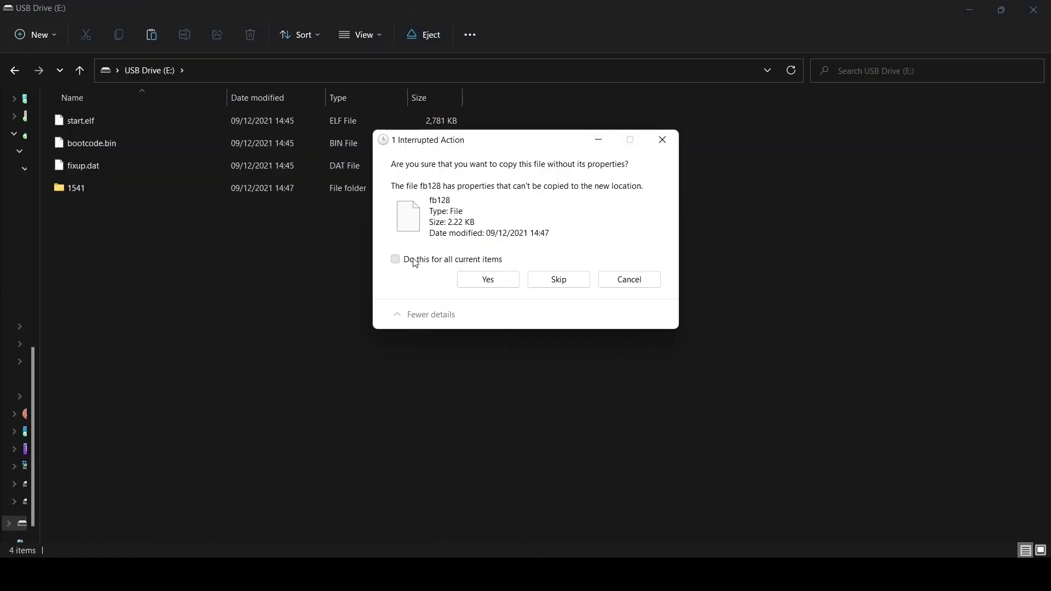
{"action": "left_click", "coordinate": [482, 283]}
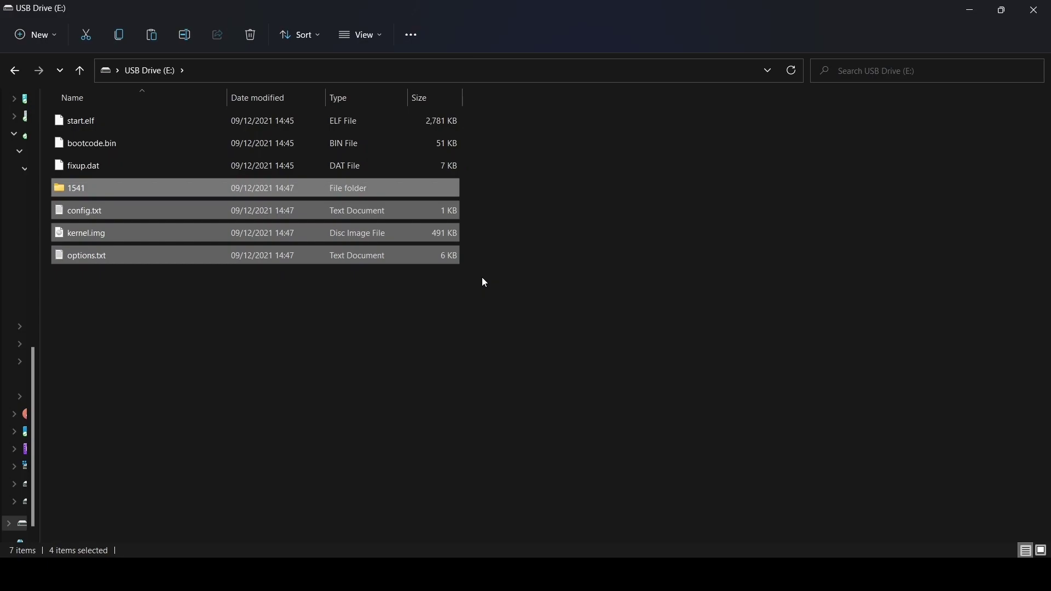
{"action": "left_click", "coordinate": [477, 294]}
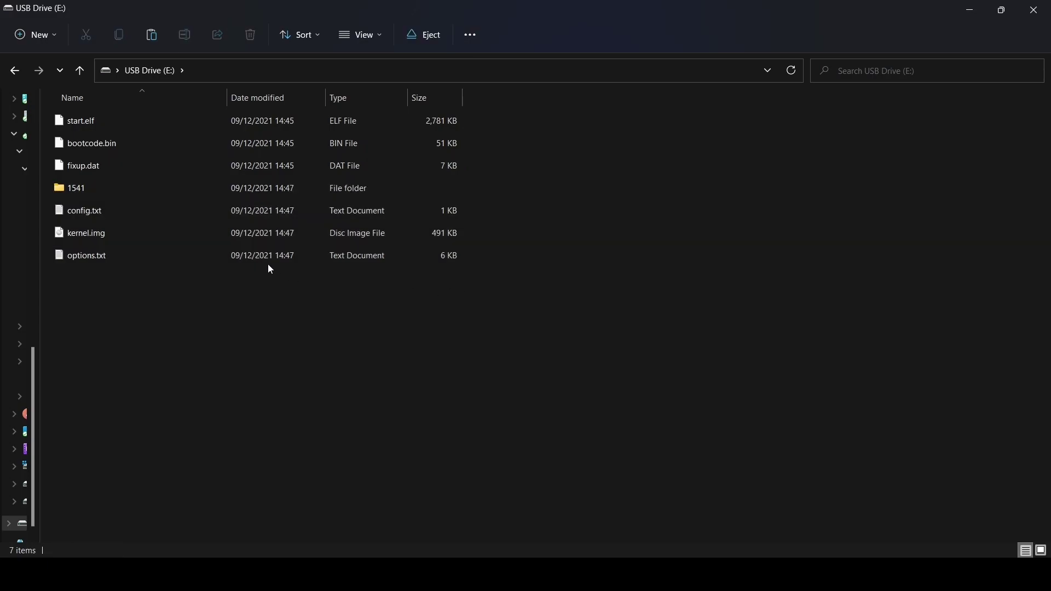
Permanently delete the old kernel.img from USB Drive (E:).
{"action": "left_click", "coordinate": [83, 236]}
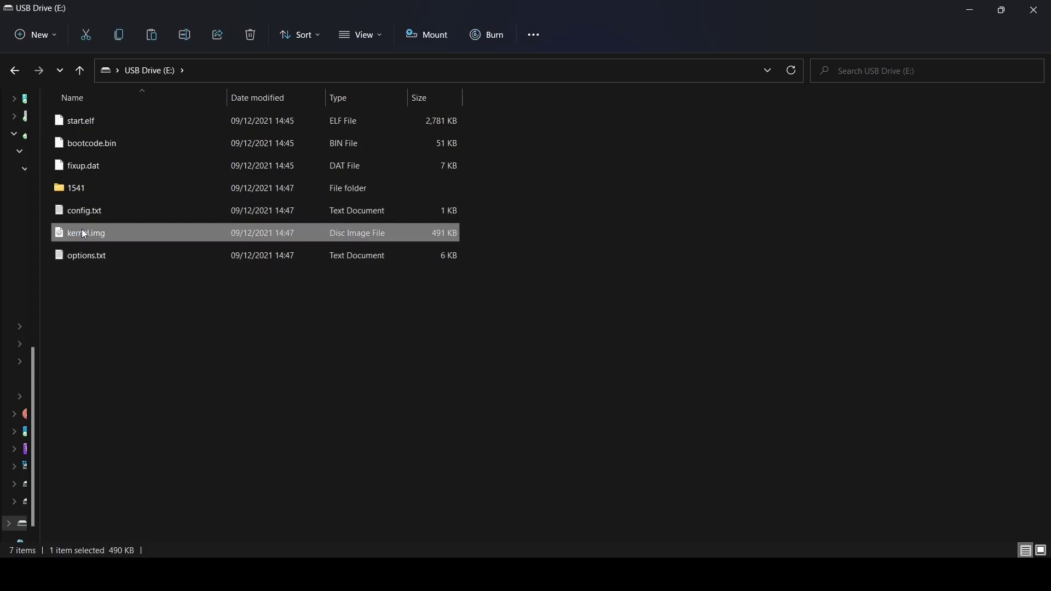
{"action": "key", "text": "shift+Delete"}
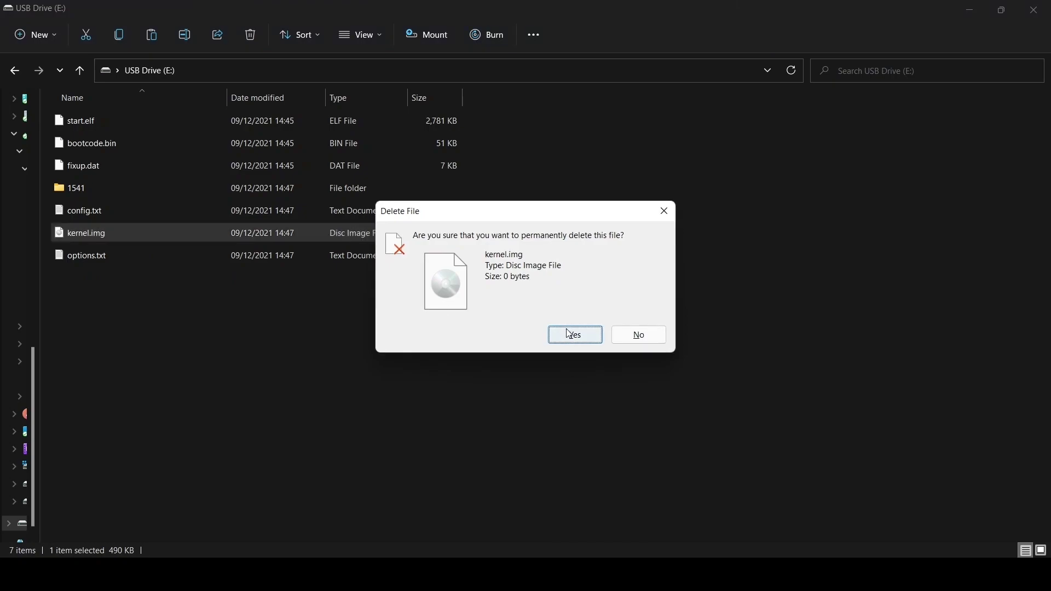
{"action": "left_click", "coordinate": [569, 334]}
Copy the 401 KB kernel.img from the Downloads kernel folder onto USB Drive (E:).
{"action": "mouse_move", "coordinate": [376, 575]}
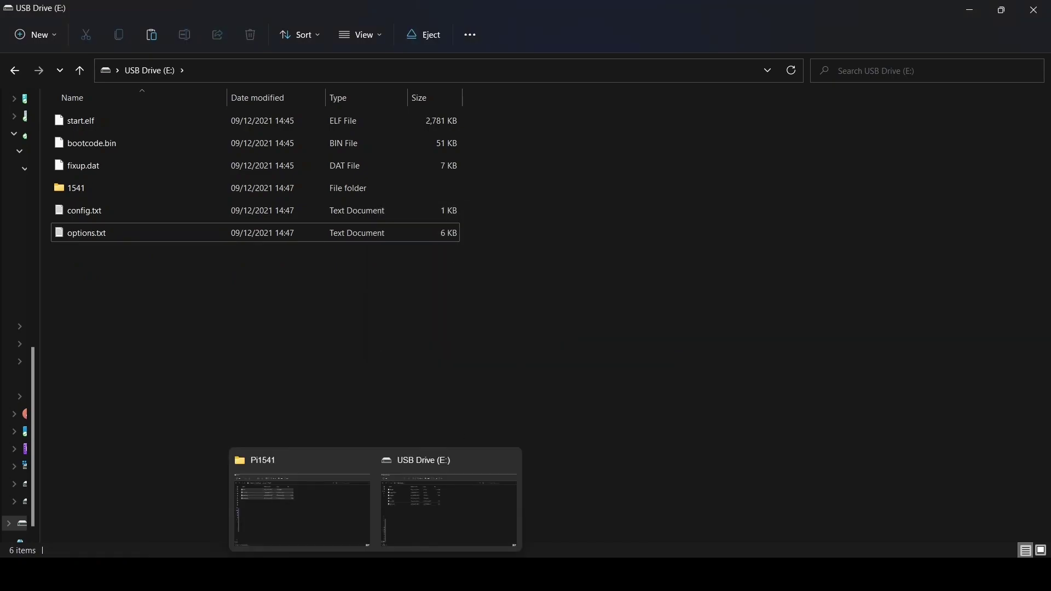
{"action": "left_click", "coordinate": [305, 544]}
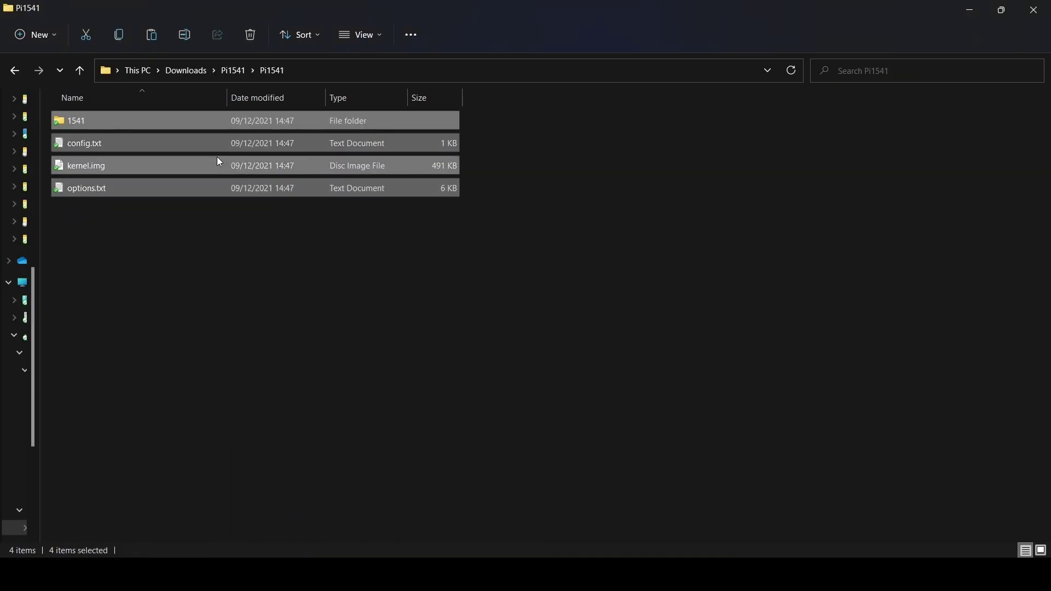
{"action": "left_click", "coordinate": [169, 70]}
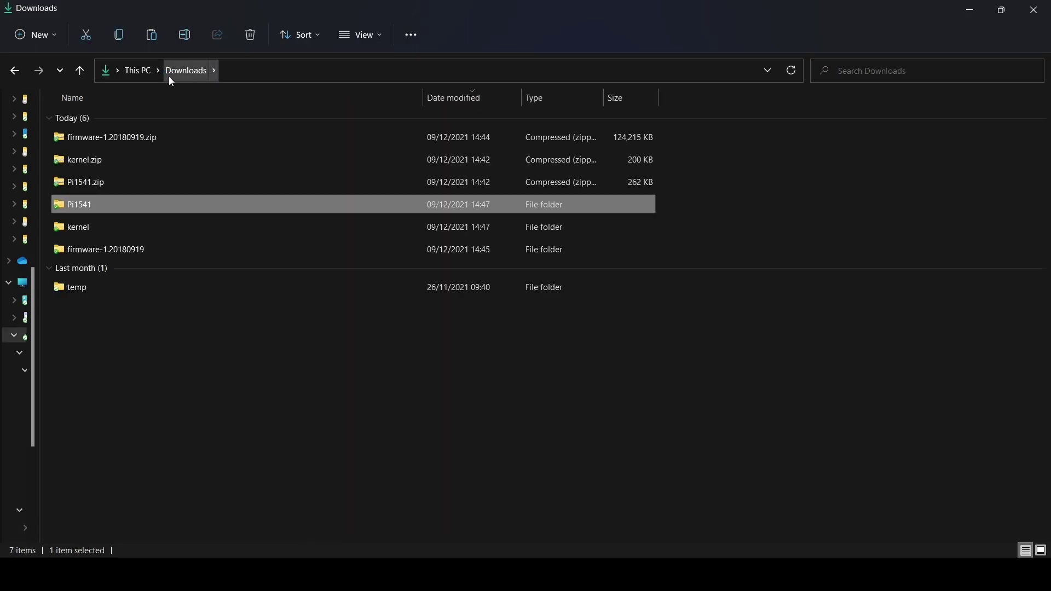
{"action": "left_click", "coordinate": [75, 228]}
{"action": "double_click", "coordinate": [75, 226]}
{"action": "left_click", "coordinate": [89, 121]}
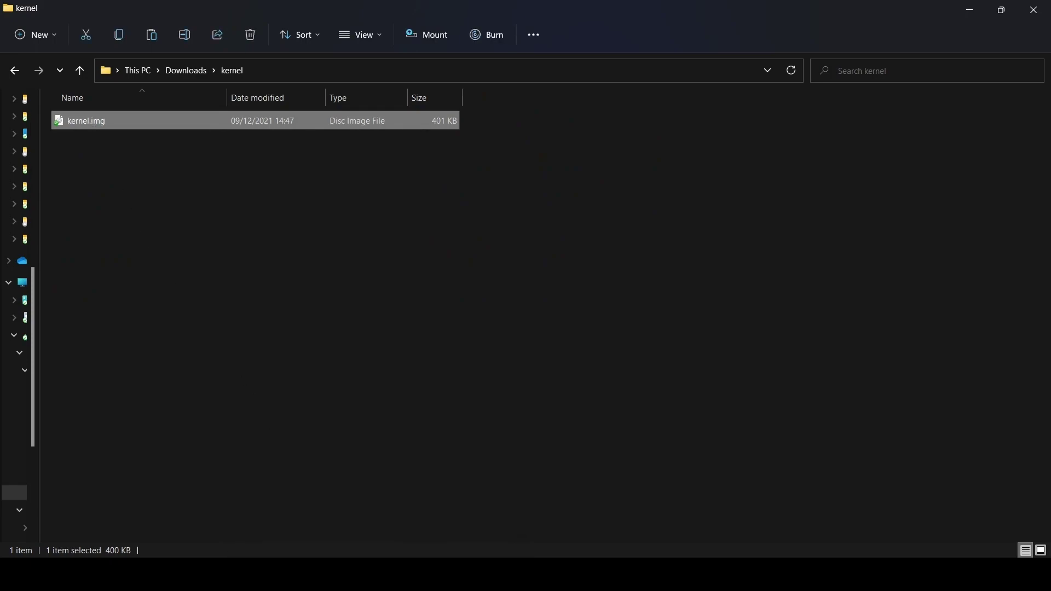
{"action": "mouse_move", "coordinate": [366, 547]}
{"action": "left_click", "coordinate": [420, 517]}
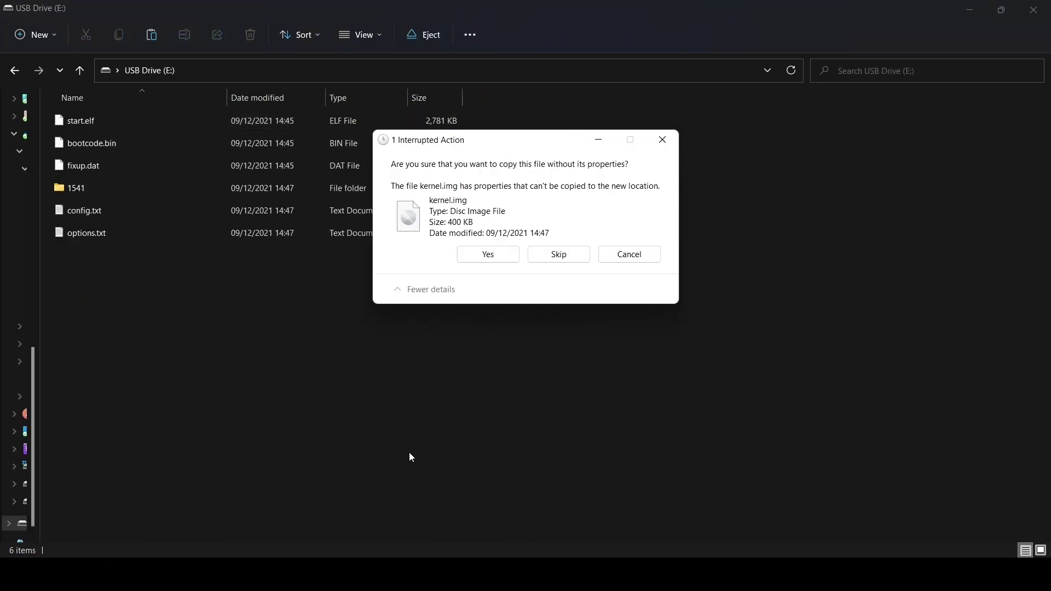
{"action": "left_click", "coordinate": [475, 256]}
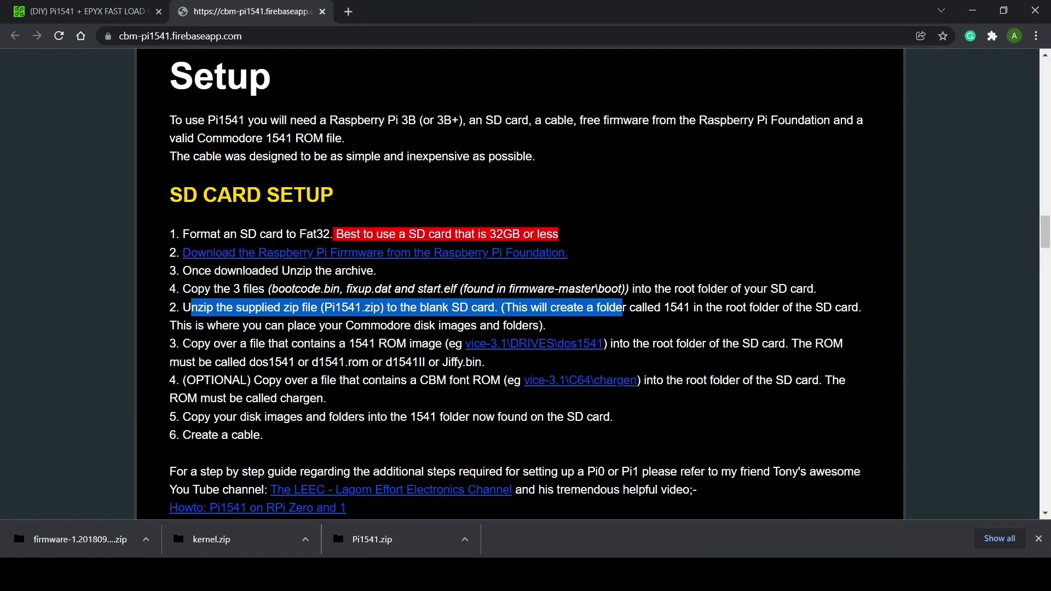
Copy the dos1541 ROM file into the root of USB Drive (E:), following setup step 3.
{"action": "left_click_drag", "start_coordinate": [183, 343], "coordinate": [448, 344]}
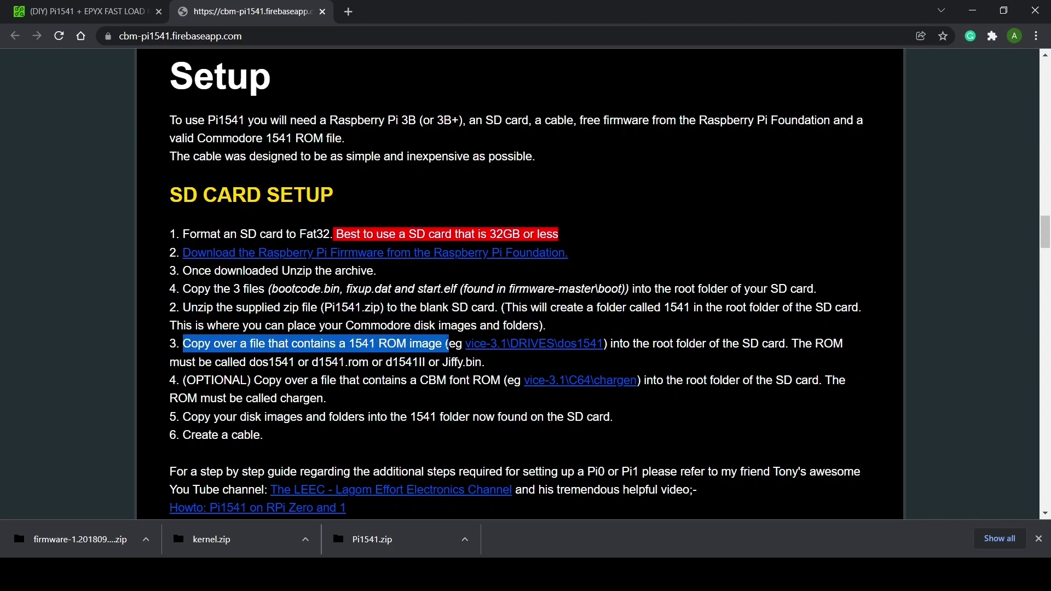
{"action": "left_click_drag", "start_coordinate": [613, 344], "coordinate": [702, 343]}
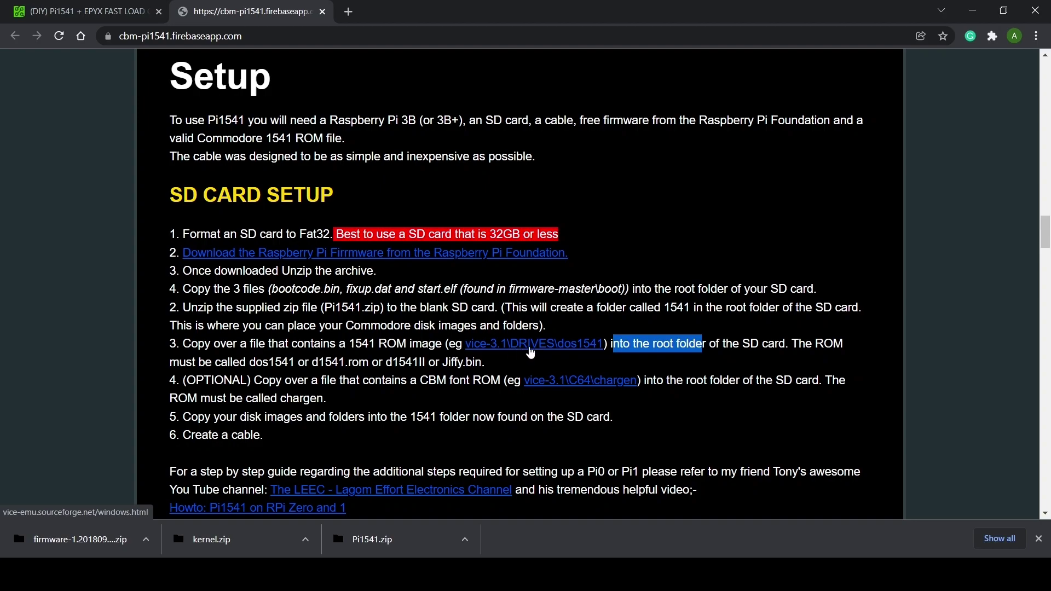
{"action": "mouse_move", "coordinate": [375, 574]}
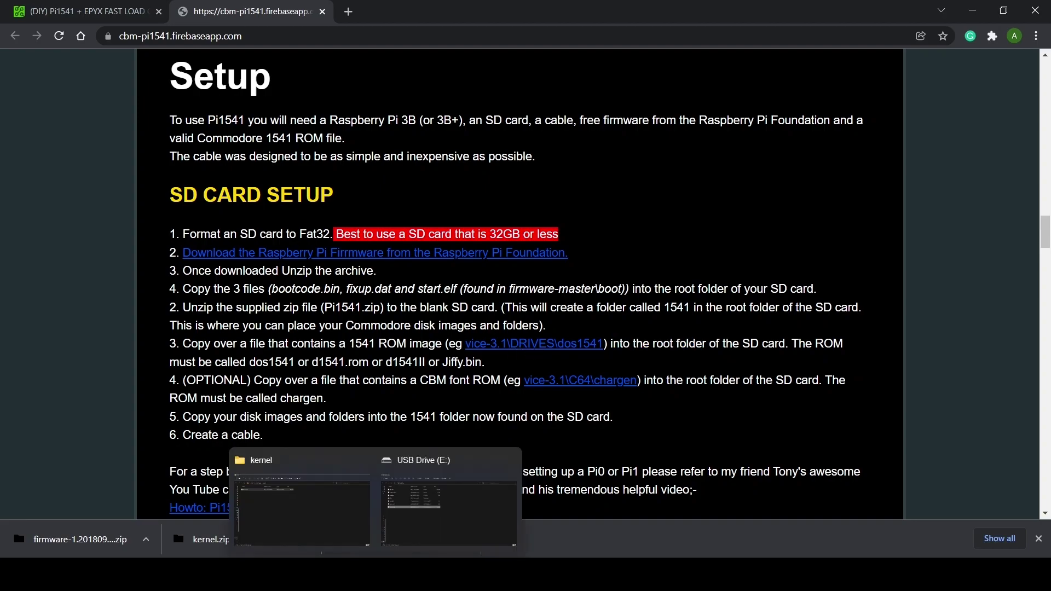
{"action": "left_click", "coordinate": [414, 532]}
{"action": "left_click", "coordinate": [451, 350]}
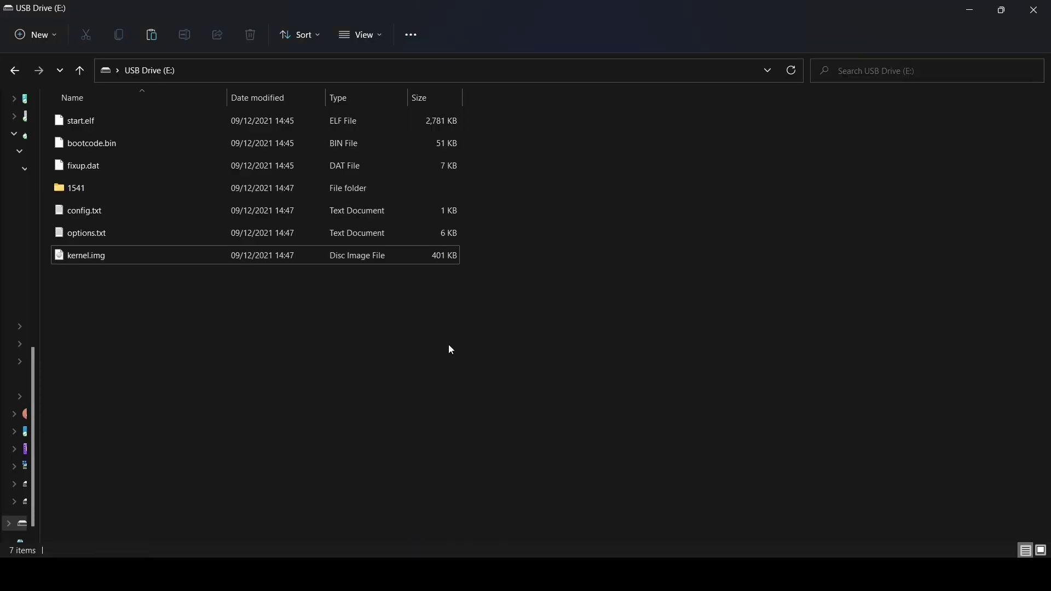
{"action": "left_click", "coordinate": [480, 262]}
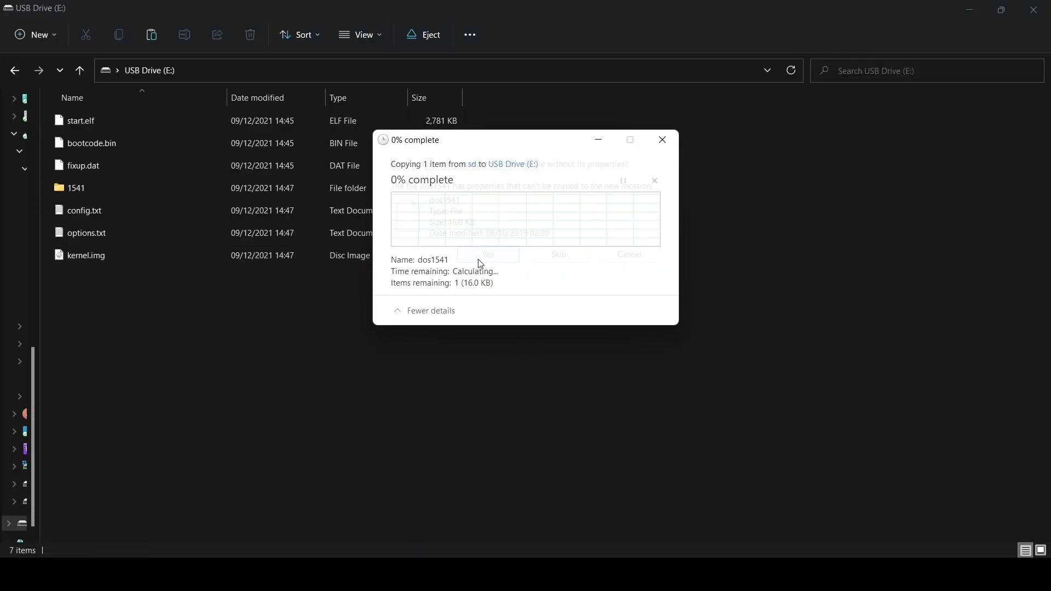
{"action": "mouse_move", "coordinate": [435, 574]}
{"action": "left_click", "coordinate": [435, 509]}
{"action": "left_click_drag", "start_coordinate": [212, 417], "coordinate": [485, 417]}
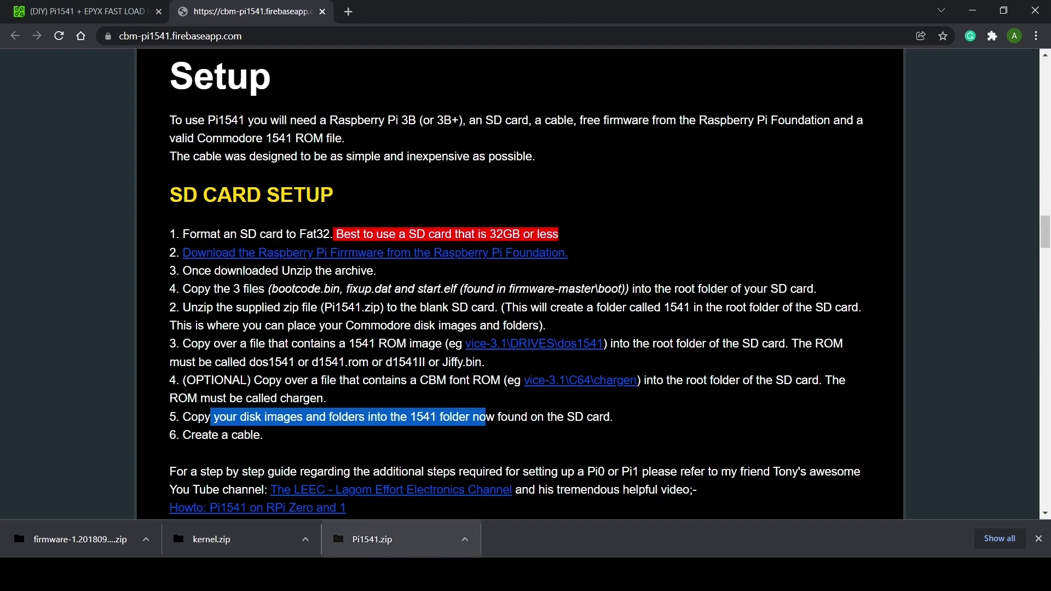
Bring the USB Drive (E:) File Explorer window back to the front.
{"action": "mouse_move", "coordinate": [376, 575]}
{"action": "left_click", "coordinate": [438, 529]}
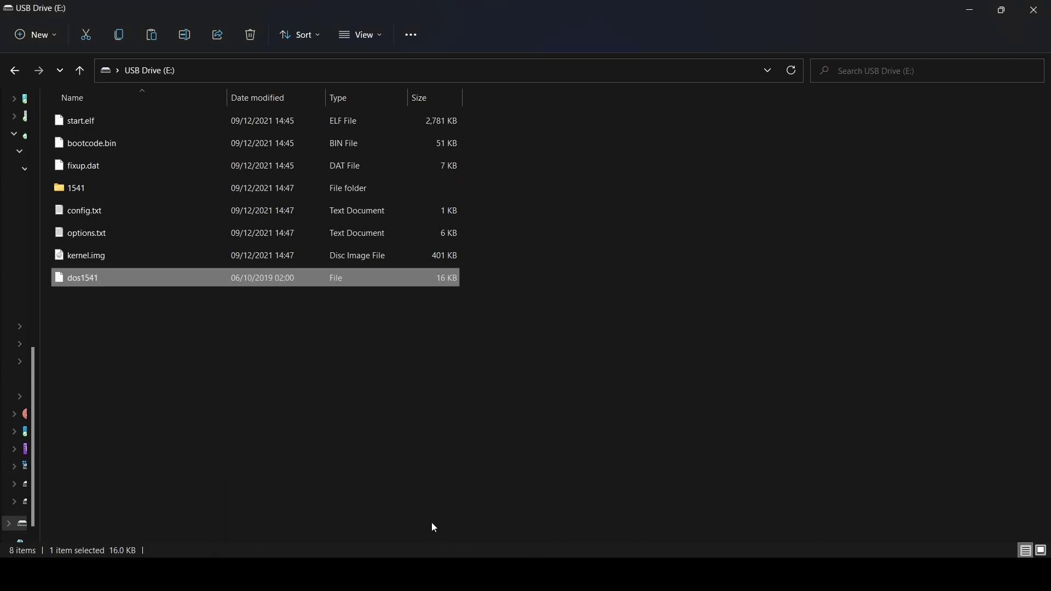
Add arm_freq=1100, over_voltage=8, sdram_freq=500, sdram_over_voltage=2 and boot_delay=1 to config.txt.
{"action": "double_click", "coordinate": [109, 214]}
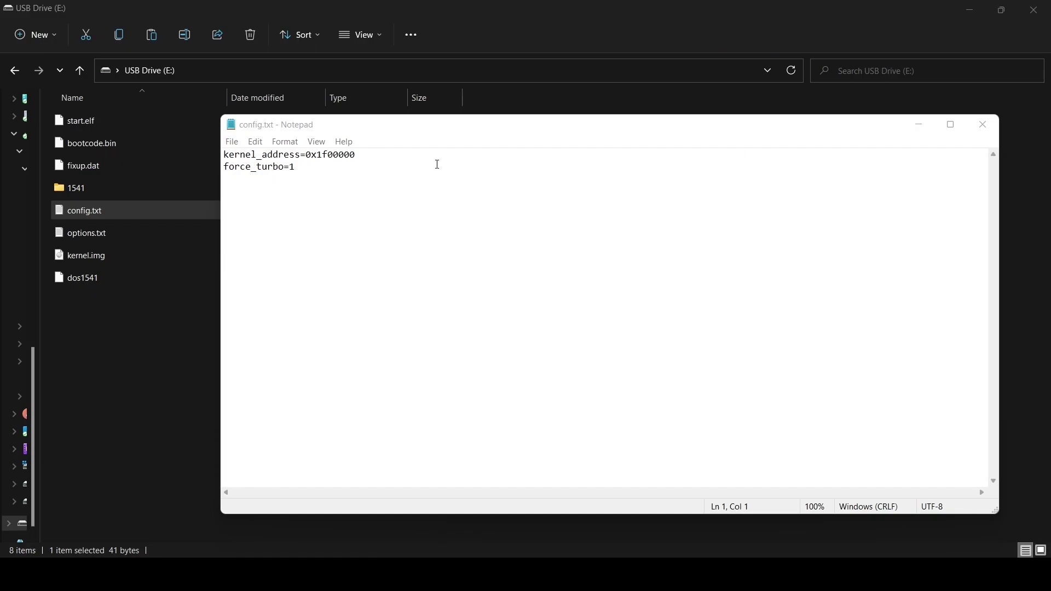
{"action": "left_click", "coordinate": [362, 155]}
{"action": "key", "text": "Return"}
{"action": "type", "text": "arm_freq=1100 over_voltage=8 sdram_freq=500 sdram_over_voltage=2"}
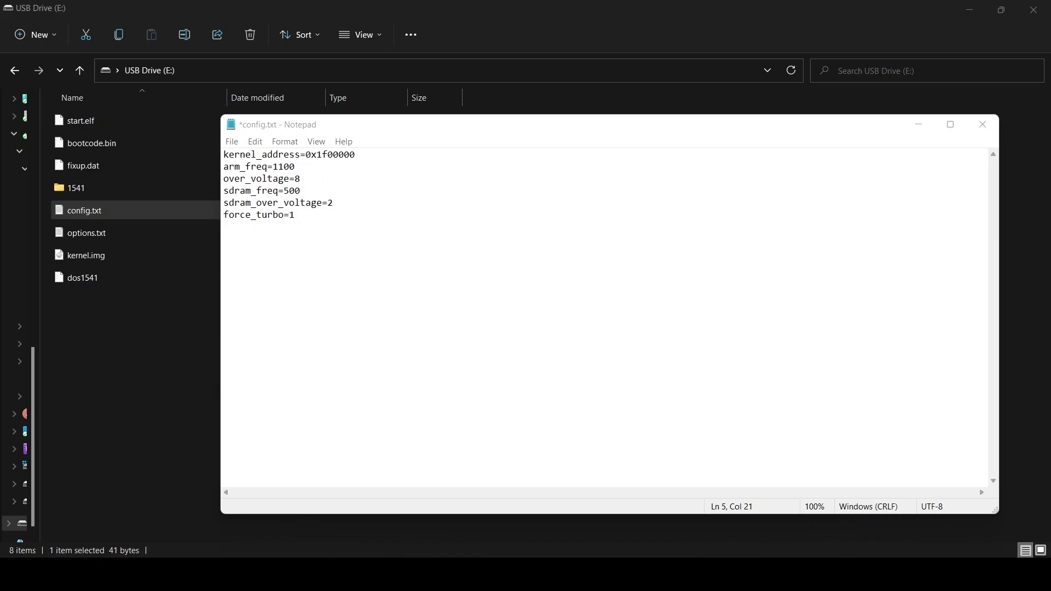
{"action": "left_click", "coordinate": [318, 219]}
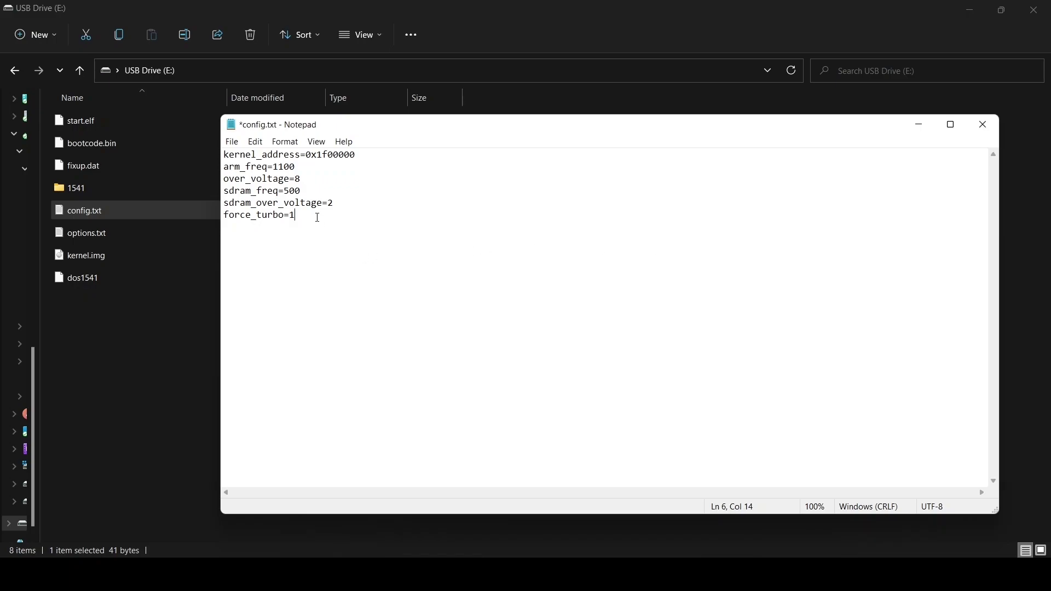
{"action": "key", "text": "Return"}
{"action": "type", "text": "boot_delay=1"}
{"action": "left_click_drag", "start_coordinate": [316, 169], "coordinate": [239, 167]}
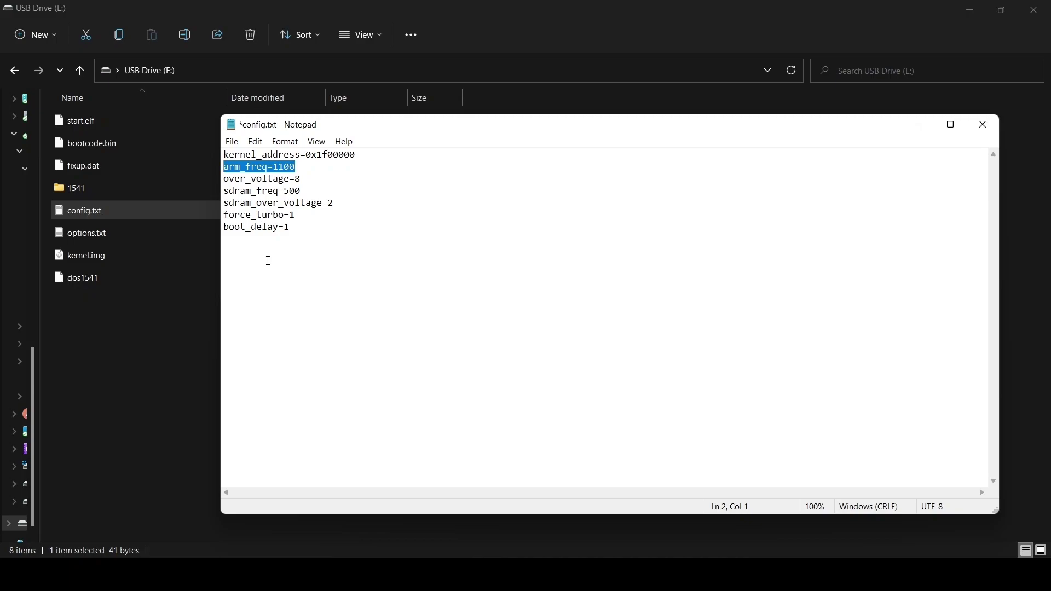
{"action": "left_click", "coordinate": [269, 261]}
Save config.txt and close Notepad.
{"action": "left_click", "coordinate": [232, 141]}
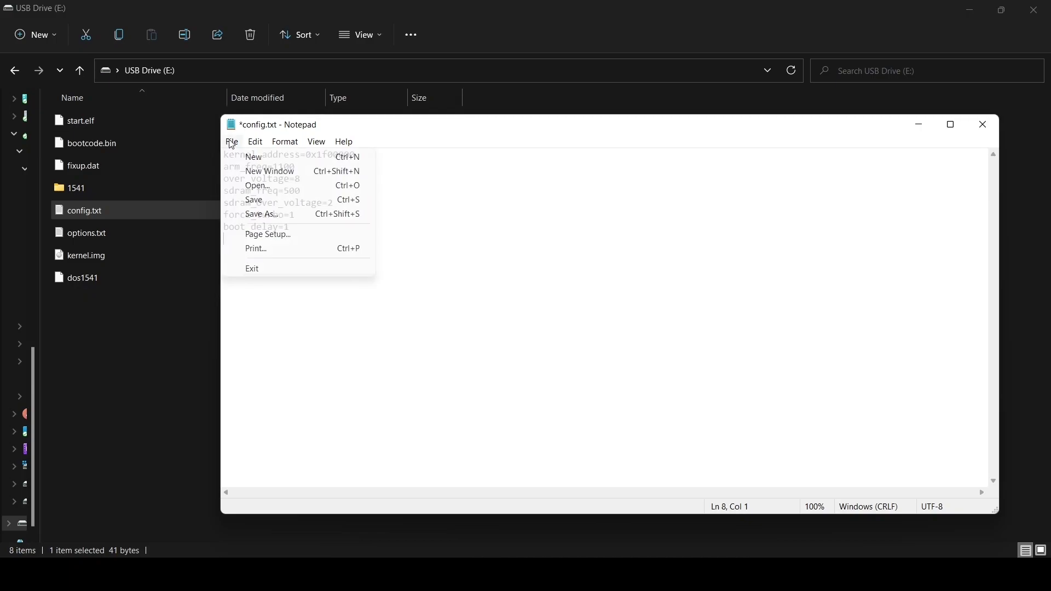
{"action": "left_click", "coordinate": [236, 199]}
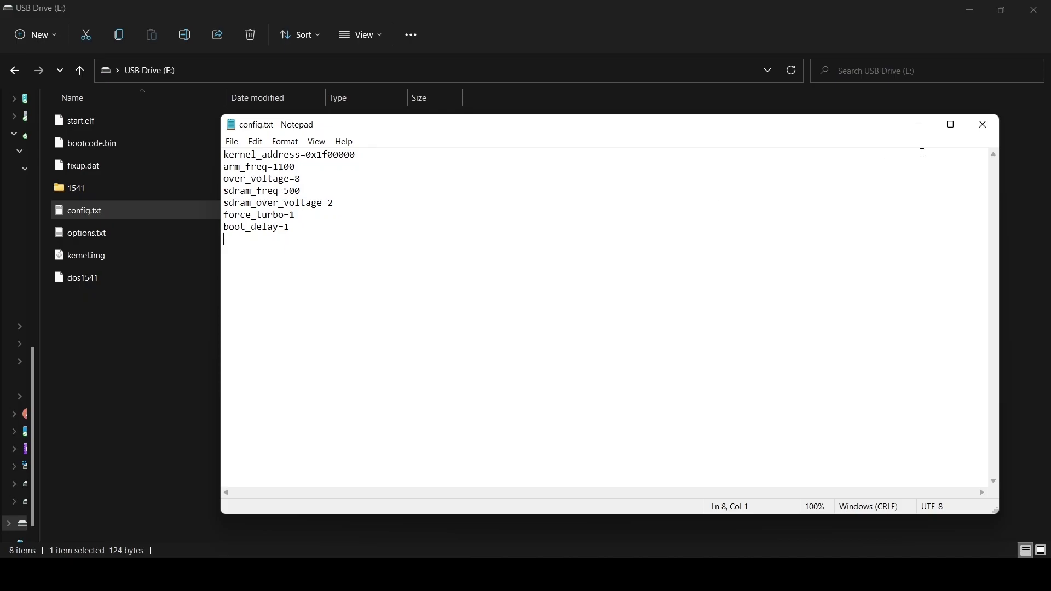
{"action": "left_click", "coordinate": [983, 125]}
Open options.txt and change GraphIEC from 1 to 0.
{"action": "left_click", "coordinate": [98, 230]}
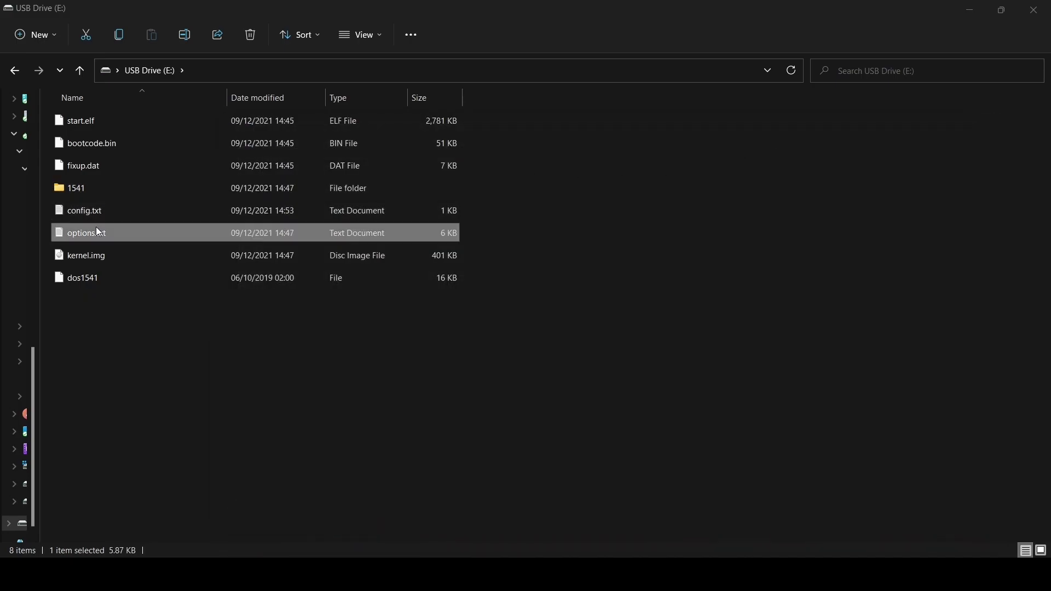
{"action": "double_click", "coordinate": [97, 230]}
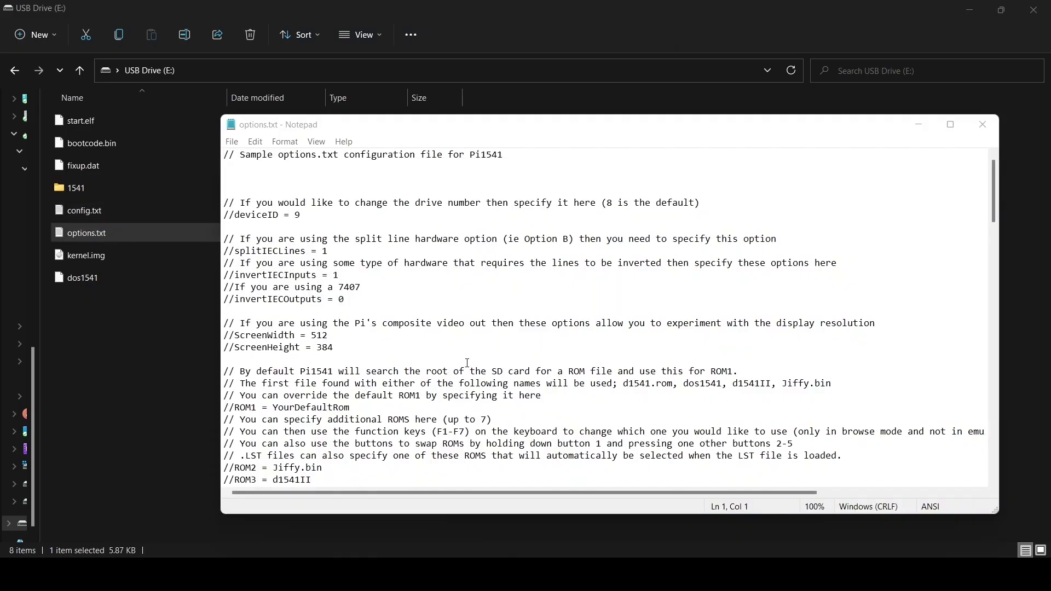
{"action": "scroll", "coordinate": [974, 295], "scroll_direction": "down", "scroll_amount": 2}
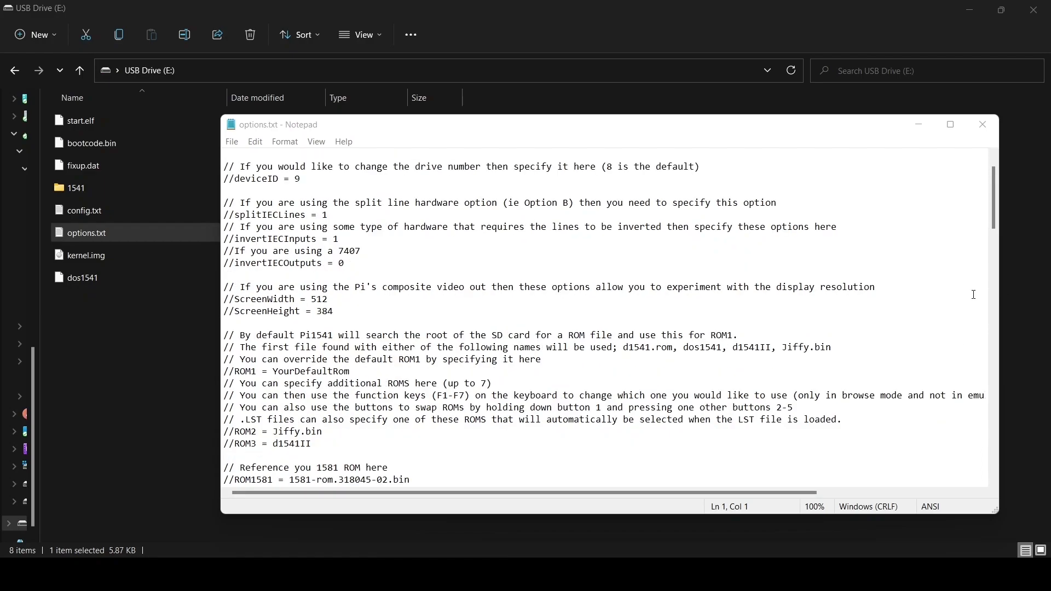
{"action": "scroll", "coordinate": [974, 296], "scroll_direction": "down", "scroll_amount": 1}
{"action": "scroll", "coordinate": [974, 296], "scroll_direction": "down", "scroll_amount": 1}
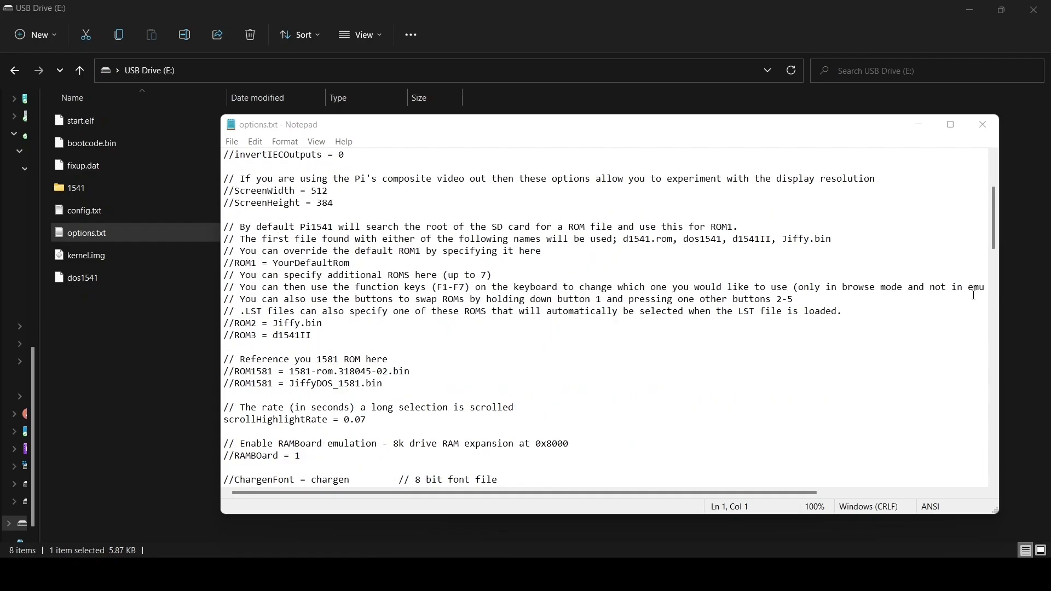
{"action": "scroll", "coordinate": [974, 296], "scroll_direction": "down", "scroll_amount": 6}
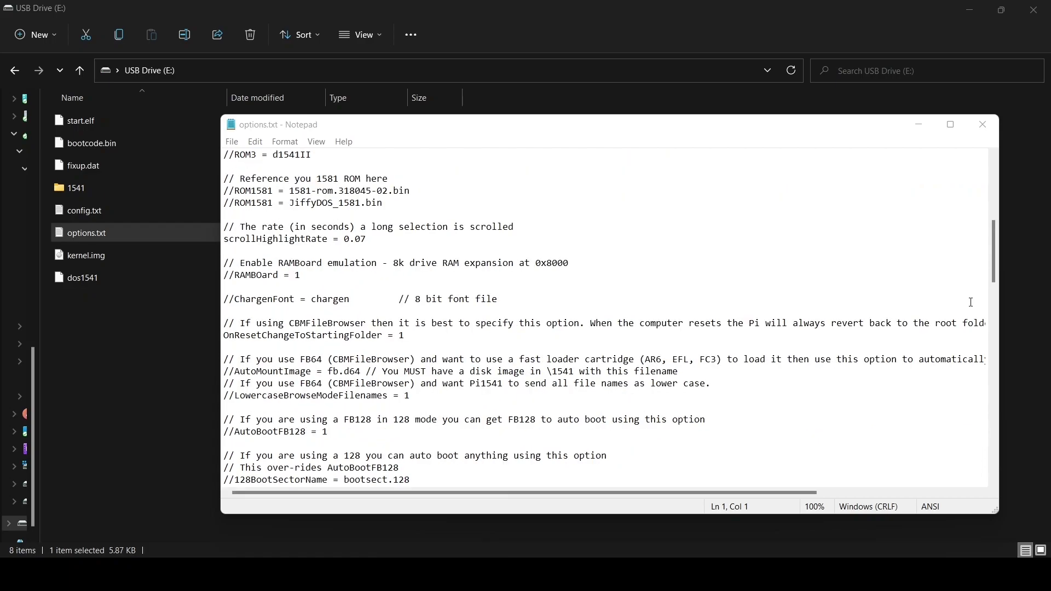
{"action": "scroll", "coordinate": [971, 302], "scroll_direction": "down", "scroll_amount": 2}
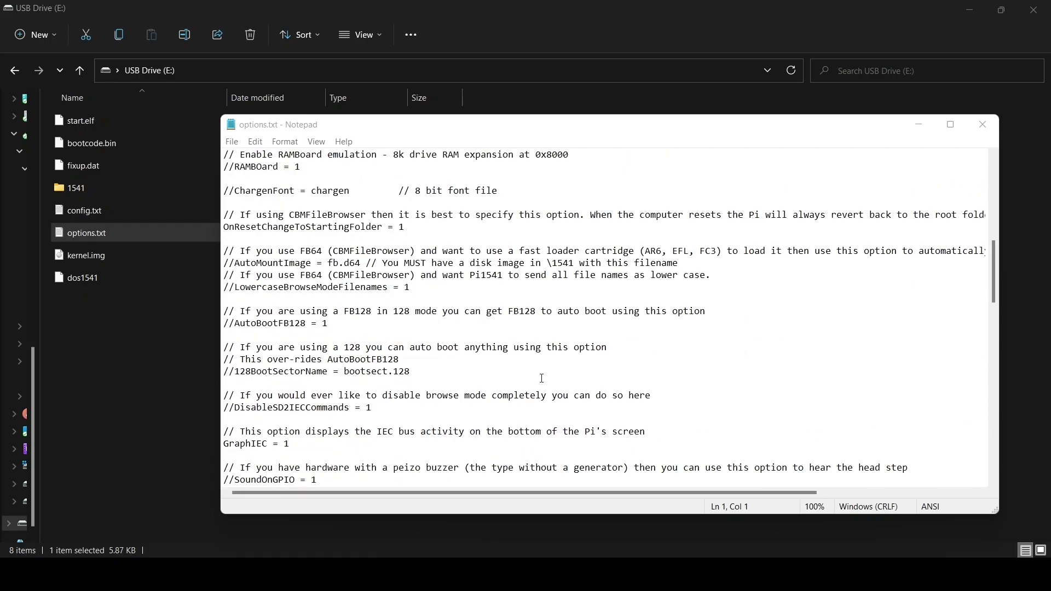
{"action": "left_click", "coordinate": [340, 446]}
{"action": "key", "text": "BackSpace"}
{"action": "type", "text": "0"}
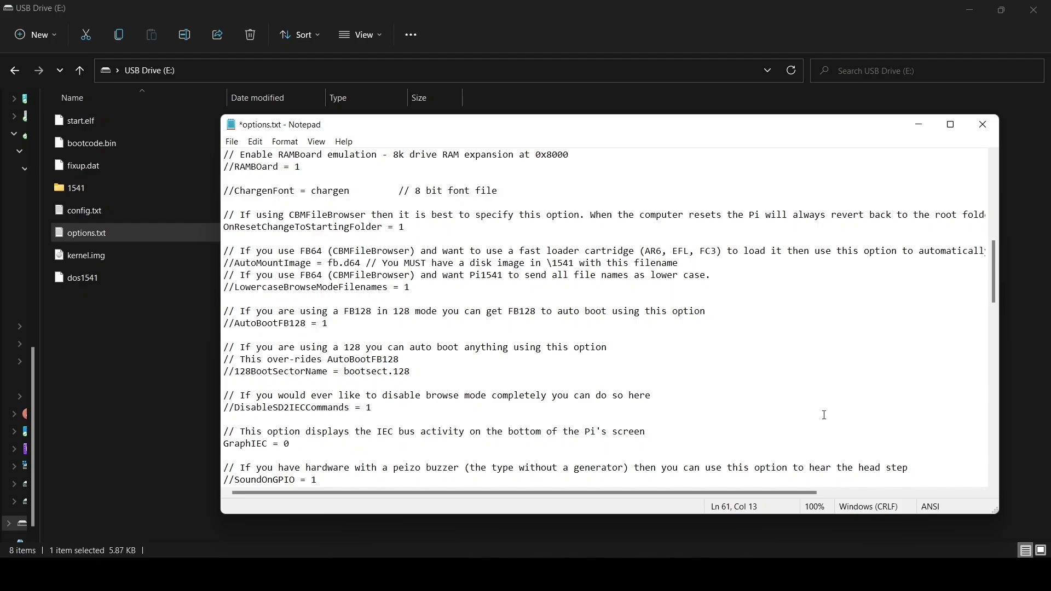
Uncomment the LCDName = ssd1306_128x64 and QuickBoot = 1 lines, then close options.txt.
{"action": "scroll", "coordinate": [963, 436], "scroll_direction": "down", "scroll_amount": 3}
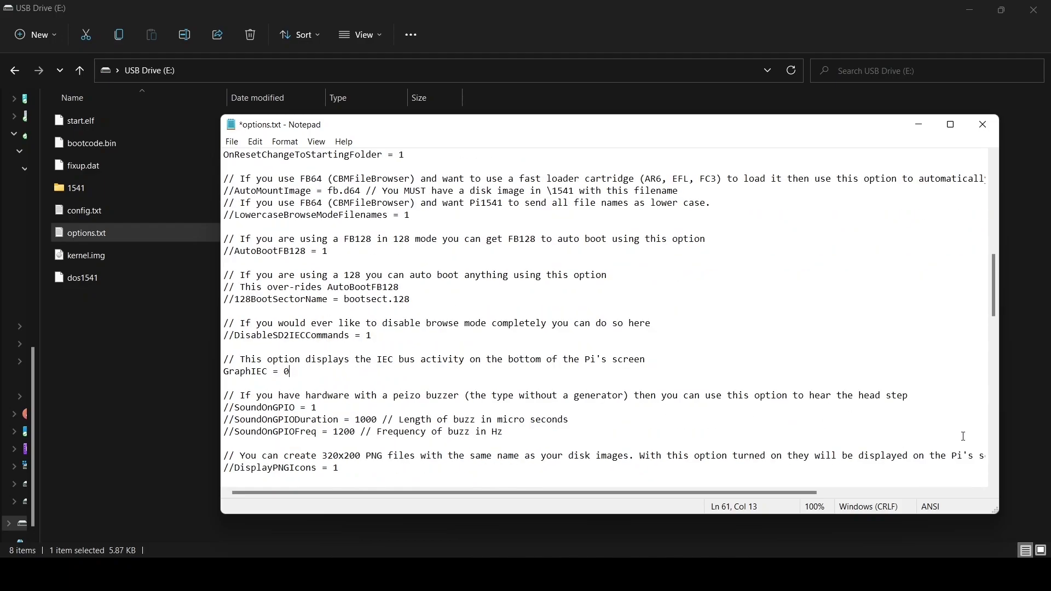
{"action": "scroll", "coordinate": [963, 436], "scroll_direction": "down", "scroll_amount": 4}
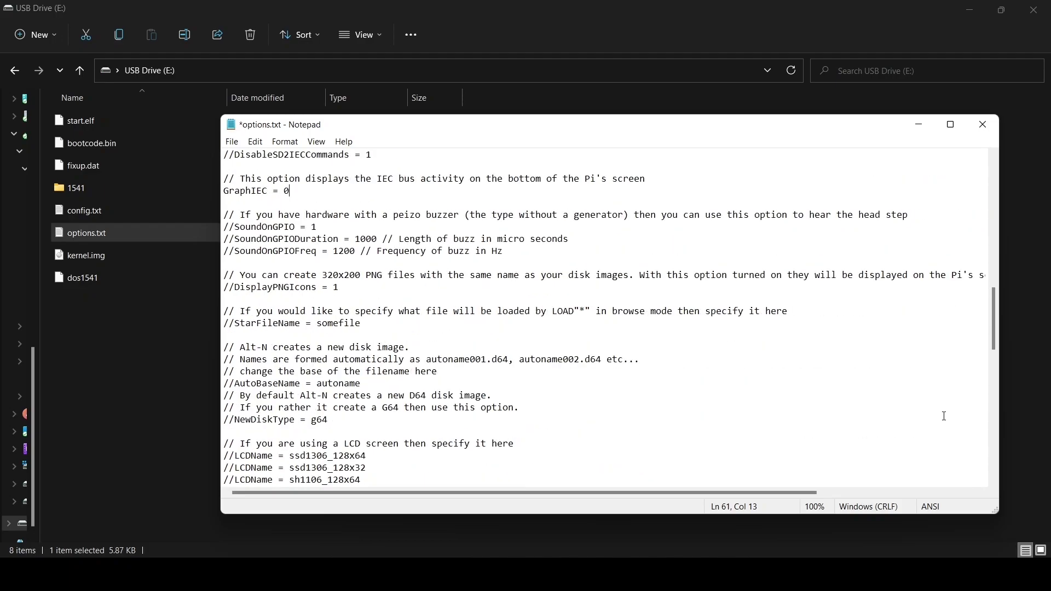
{"action": "scroll", "coordinate": [950, 416], "scroll_direction": "down", "scroll_amount": 1}
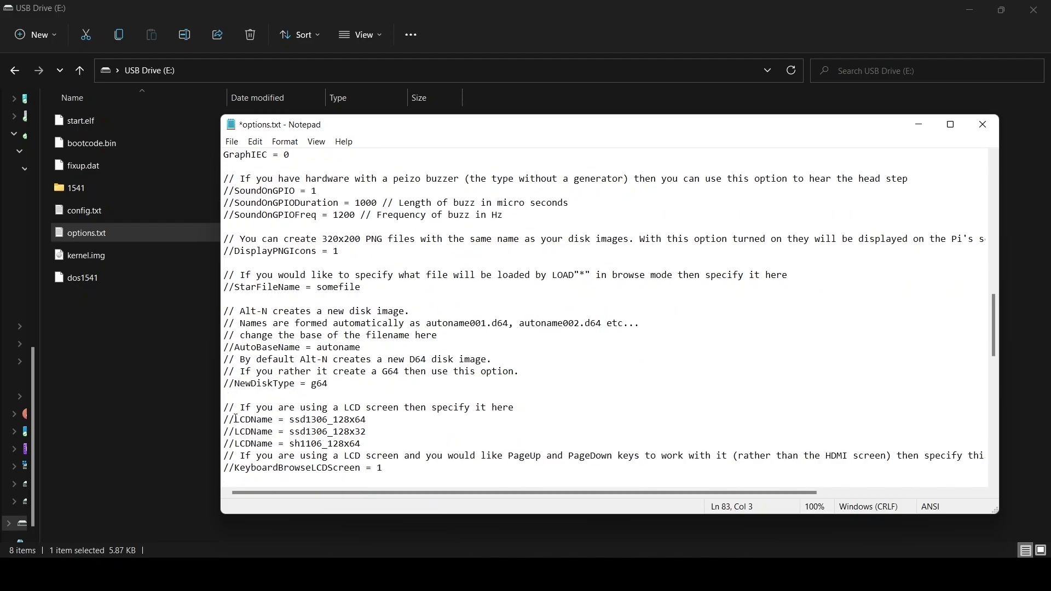
{"action": "key", "text": "BackSpace"}
{"action": "key", "text": "BackSpace"}
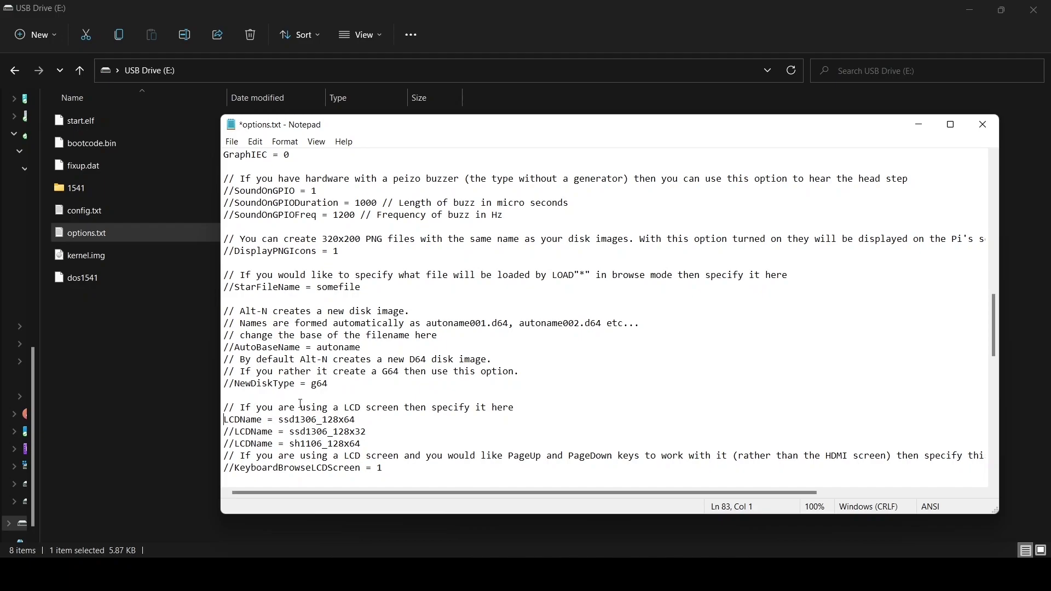
{"action": "scroll", "coordinate": [819, 405], "scroll_direction": "down", "scroll_amount": 4}
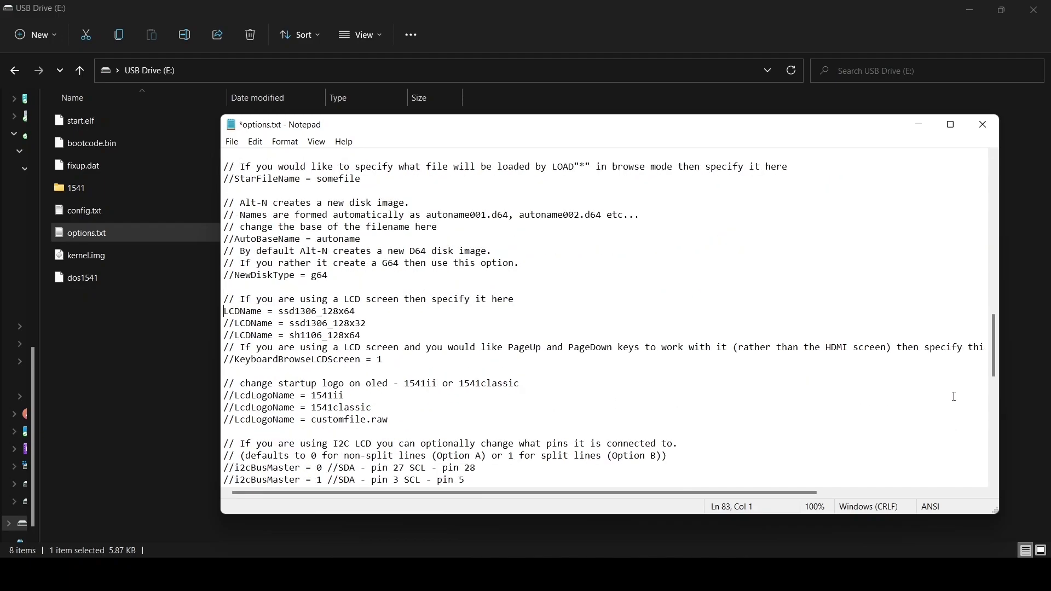
{"action": "scroll", "coordinate": [954, 397], "scroll_direction": "down", "scroll_amount": 3}
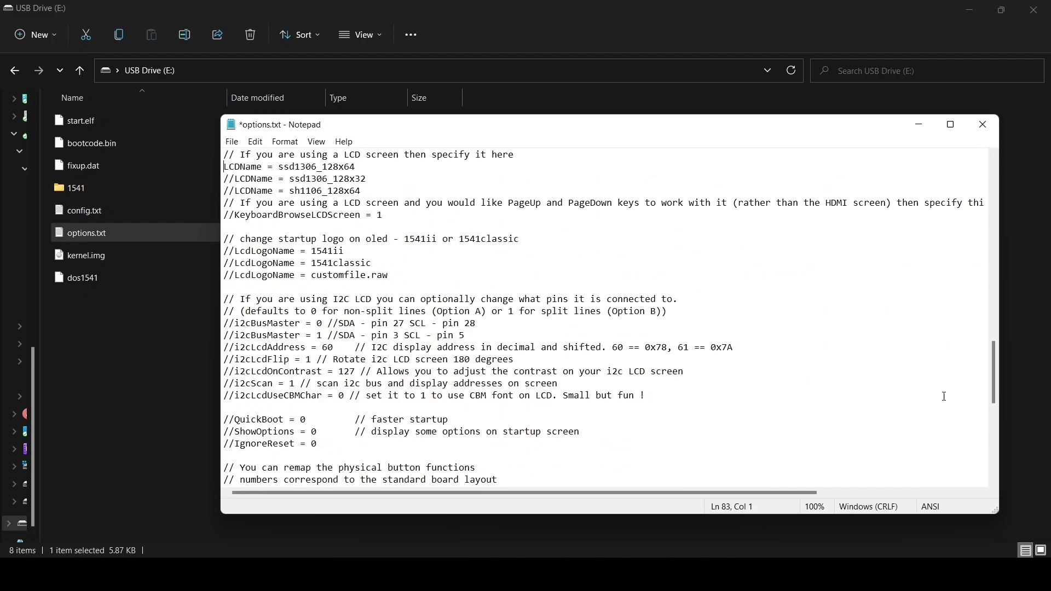
{"action": "left_click", "coordinate": [236, 420]}
{"action": "key", "text": "BackSpace"}
{"action": "key", "text": "BackSpace"}
{"action": "type", "text": "1"}
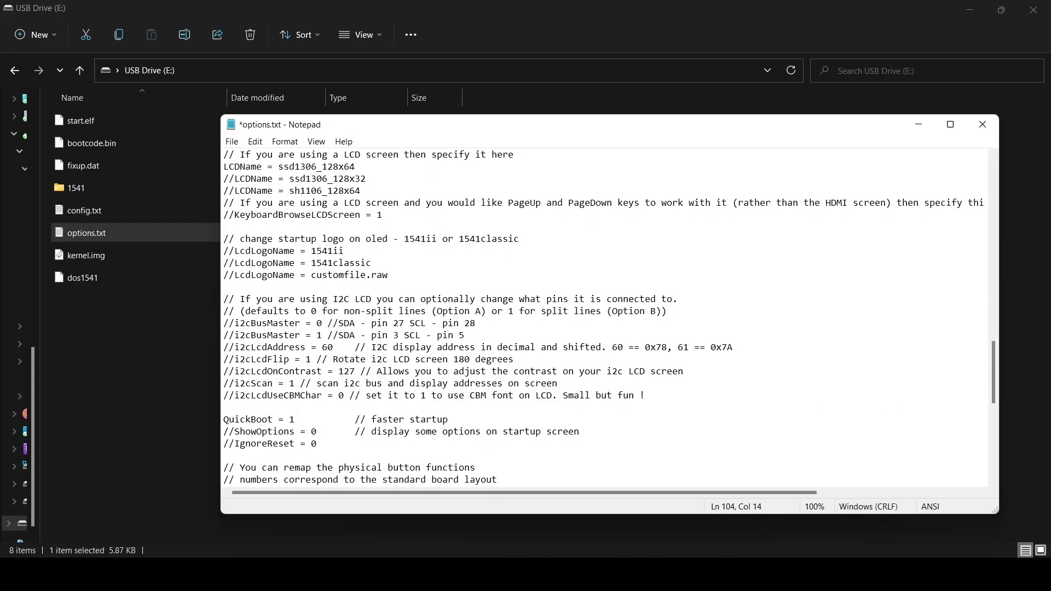
{"action": "scroll", "coordinate": [874, 415], "scroll_direction": "down", "scroll_amount": 6}
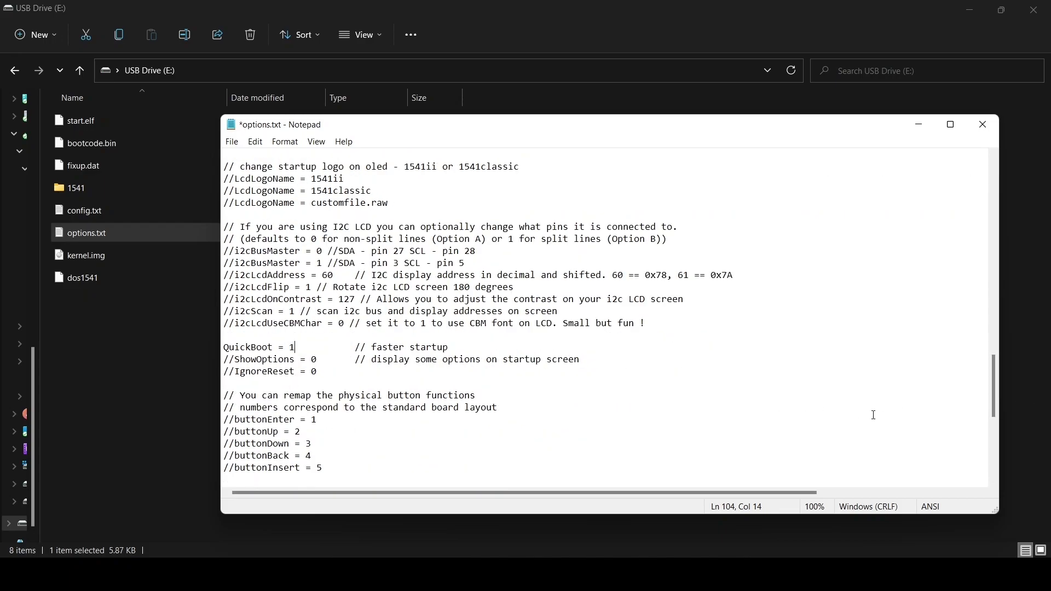
{"action": "scroll", "coordinate": [874, 415], "scroll_direction": "down", "scroll_amount": 2}
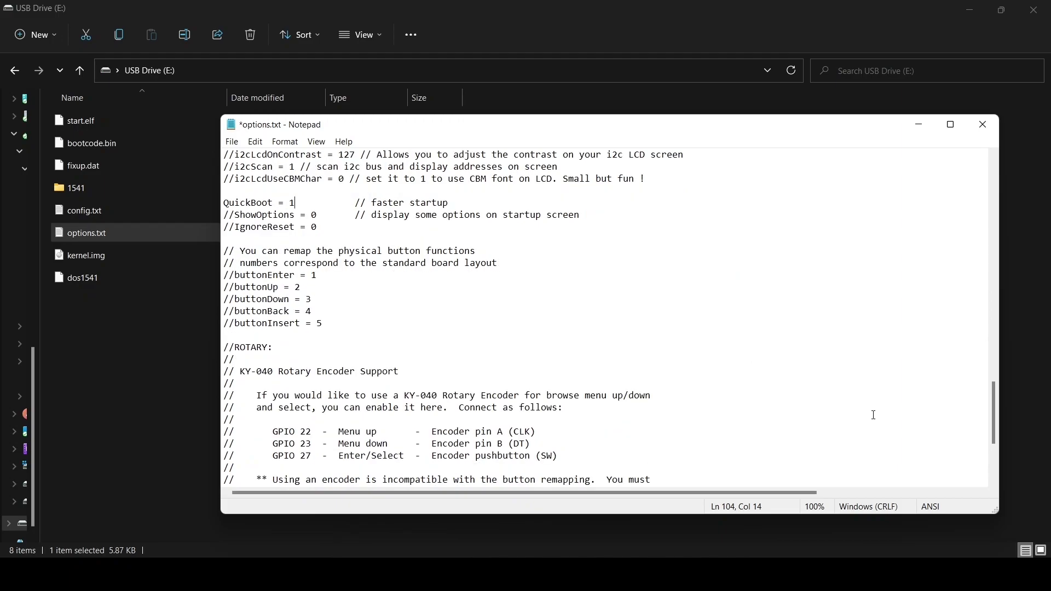
{"action": "scroll", "coordinate": [874, 415], "scroll_direction": "down", "scroll_amount": 5}
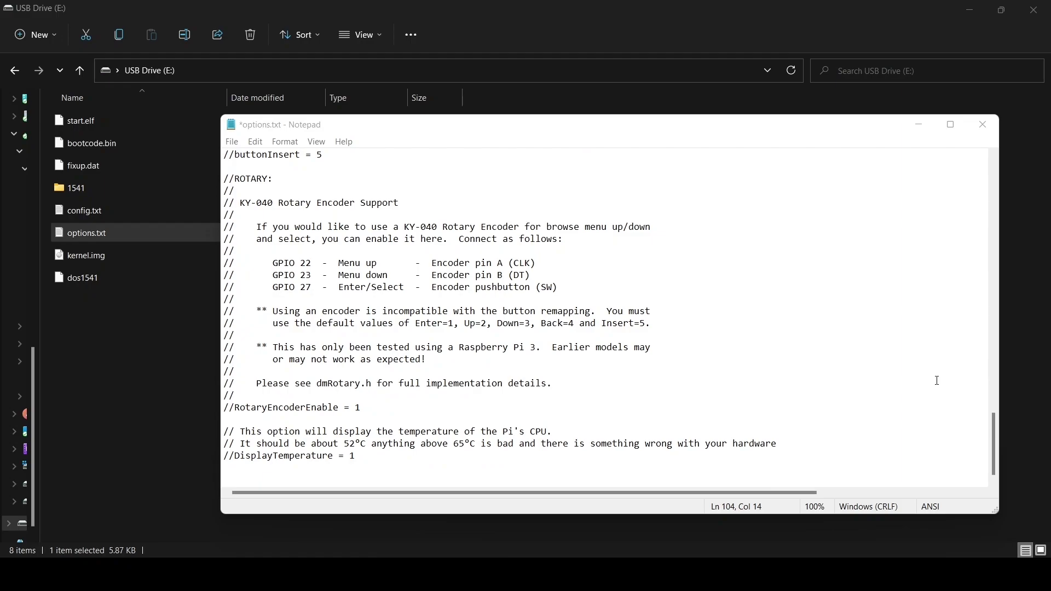
{"action": "left_click", "coordinate": [985, 126]}
Save the changes to options.txt when prompted.
{"action": "left_click", "coordinate": [498, 292]}
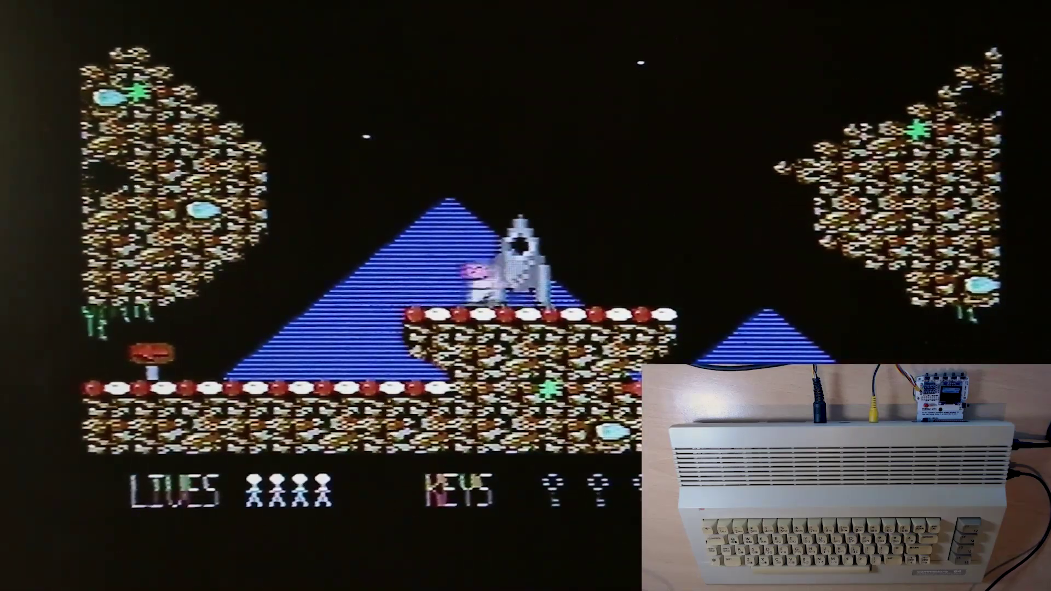
Walk Doc Cosmos through the rooms, grab the key, and exit left into the spider cave.
{"action": "key", "text": "Left"}
{"action": "key", "text": "Left"}
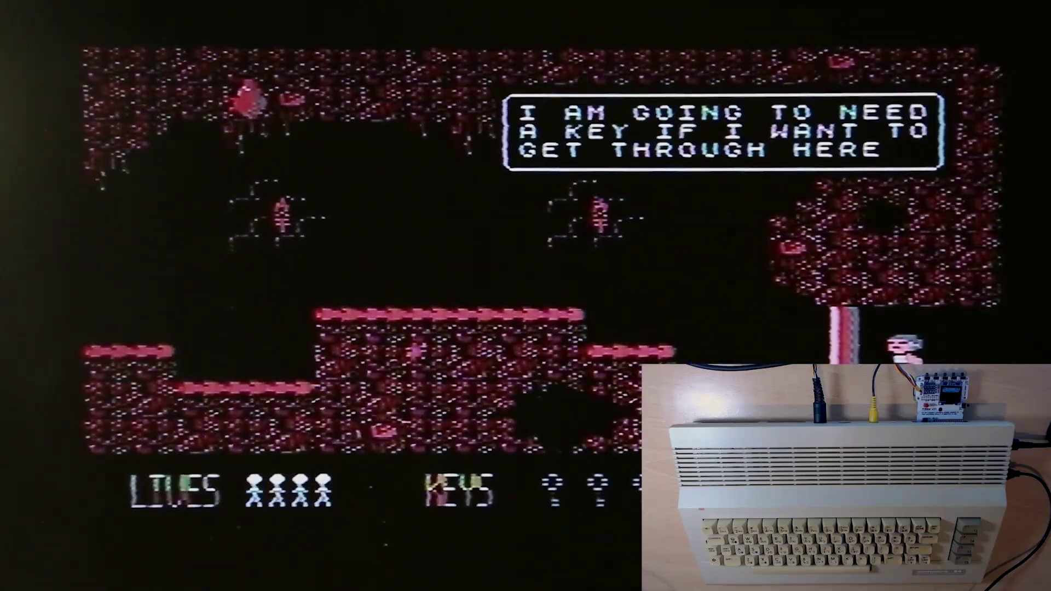
{"action": "key", "text": "Right"}
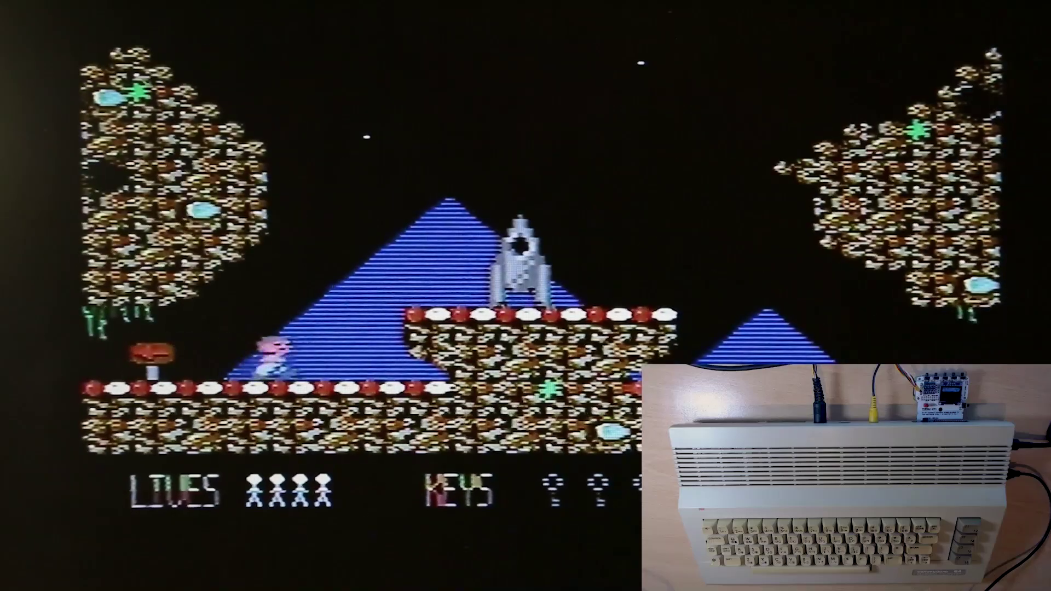
{"action": "key", "text": "Right"}
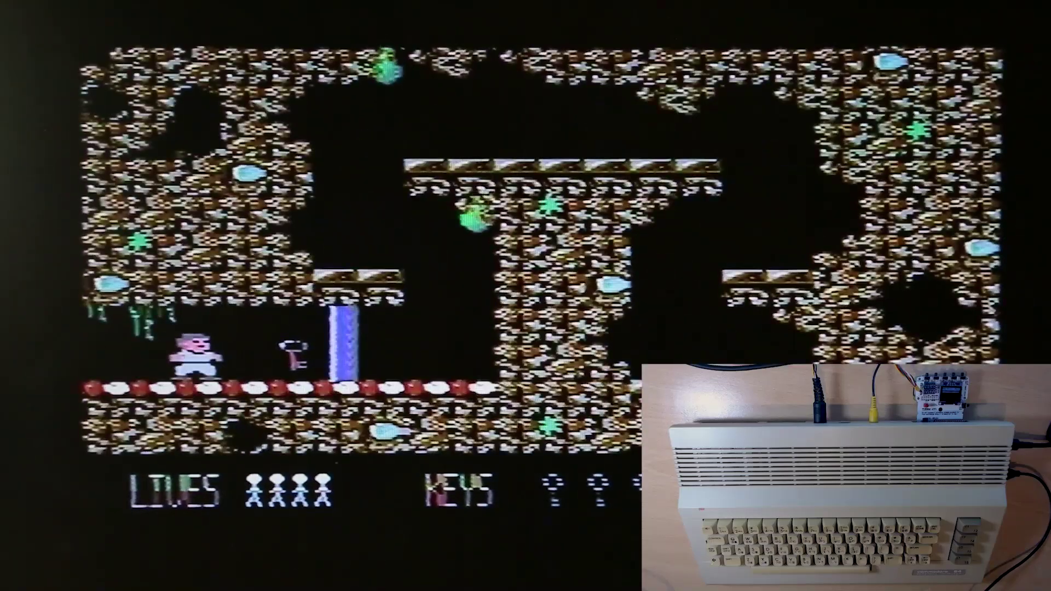
{"action": "key", "text": "Right"}
{"action": "key", "text": "Left"}
{"action": "key", "text": "Left"}
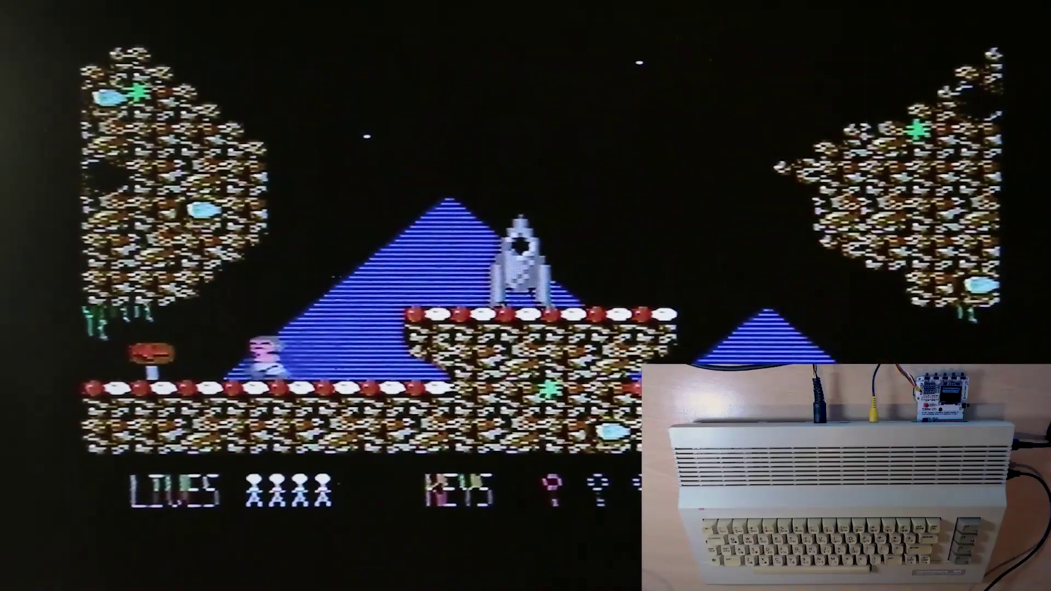
{"action": "key", "text": "Left"}
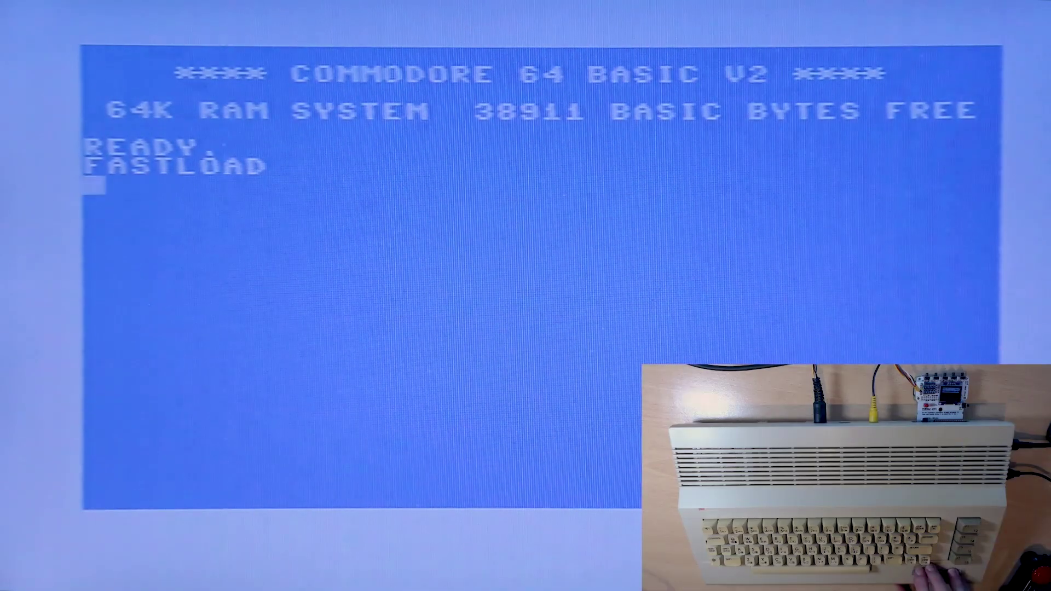
Open the Epyx FastLoad menu with the £ command and list the disk directory.
{"action": "type", "text": "£"}
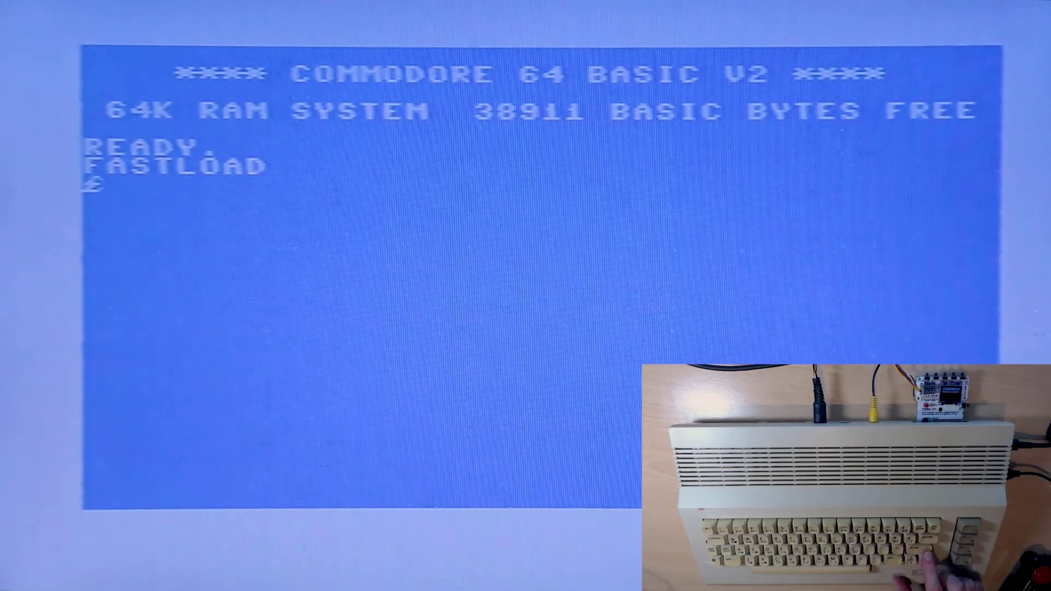
{"action": "key", "text": "Return"}
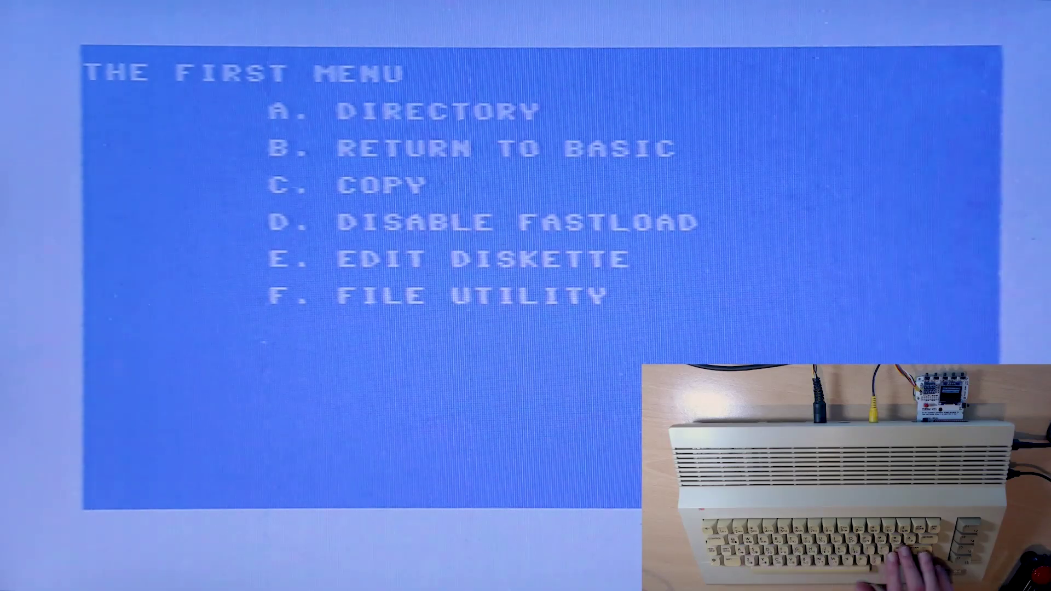
{"action": "key", "text": "a"}
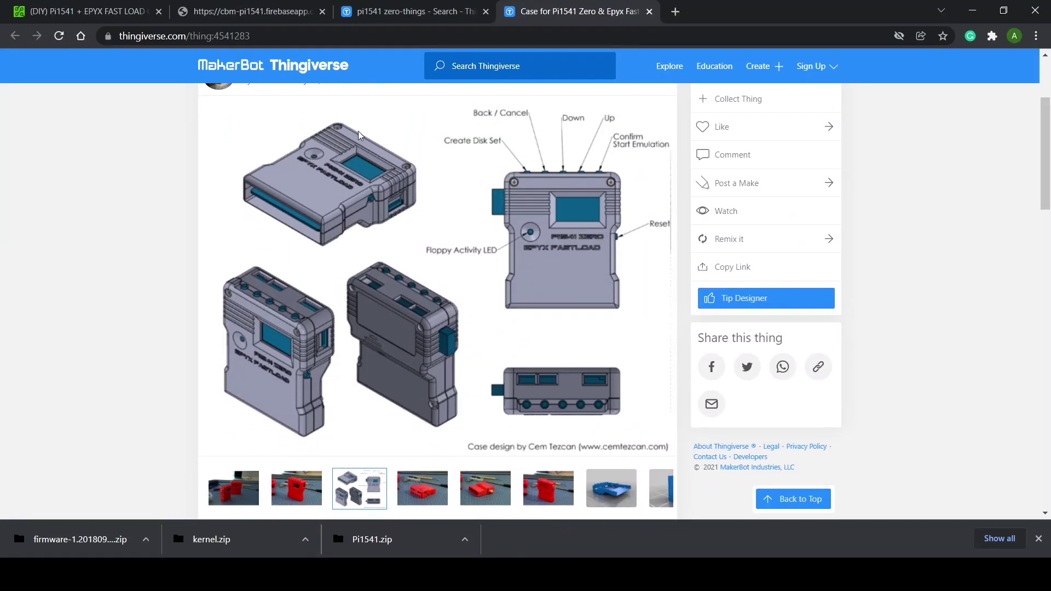
Bring up the first and second gallery photos of the red printed Pi1541 Zero case.
{"action": "left_click", "coordinate": [220, 492]}
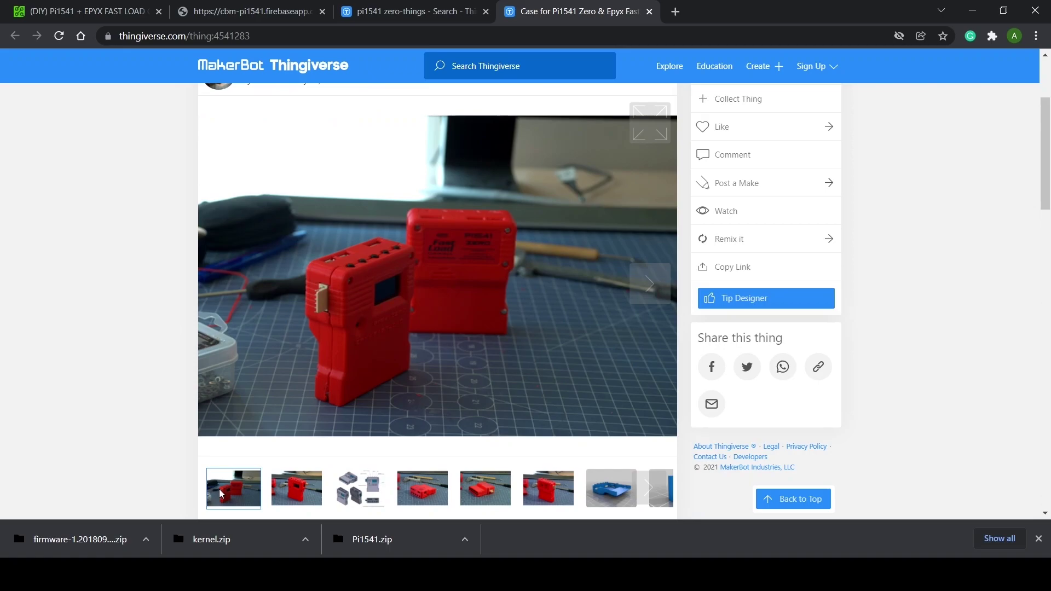
{"action": "left_click", "coordinate": [290, 491]}
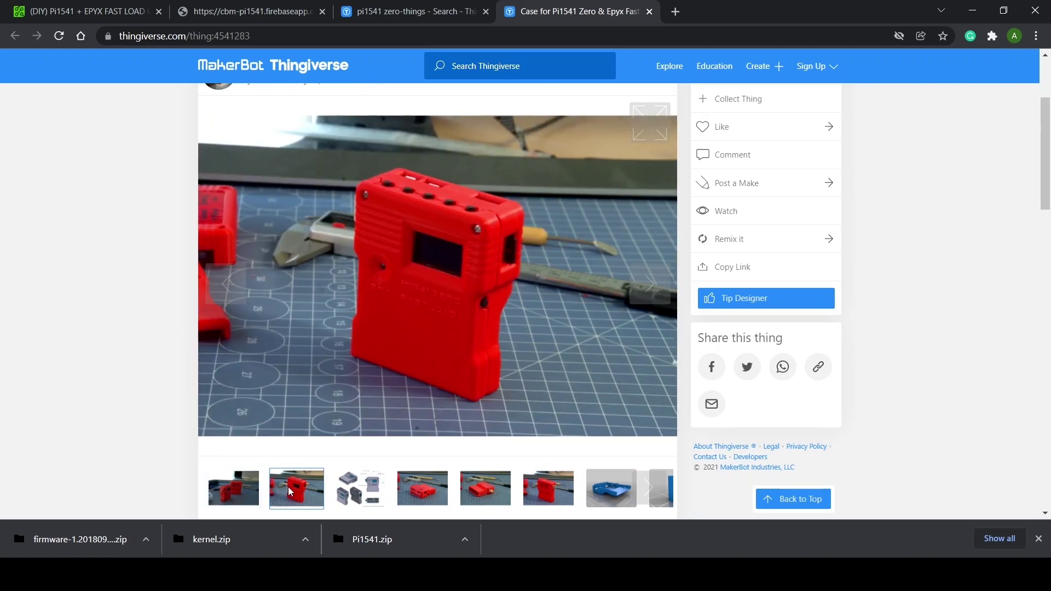